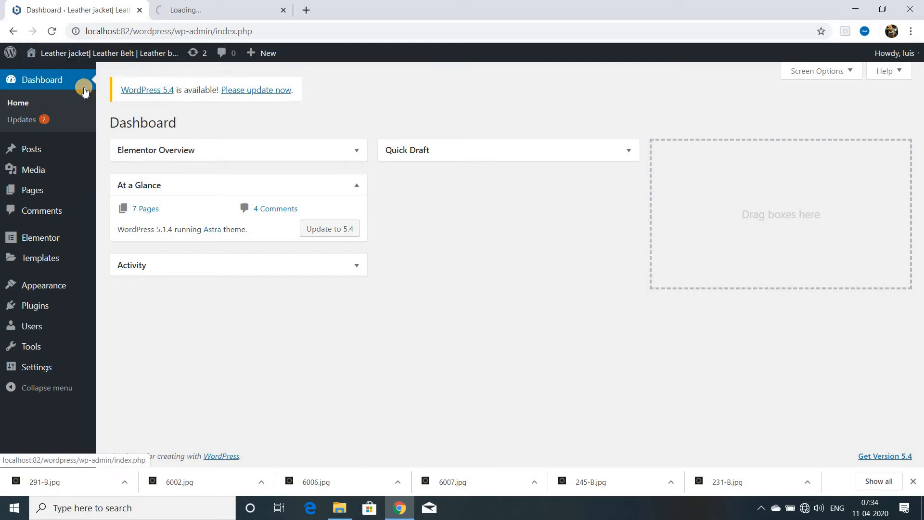
# Look through the live site's home page and its About page.
pyautogui.hotkey('ctrl', 'Tab')
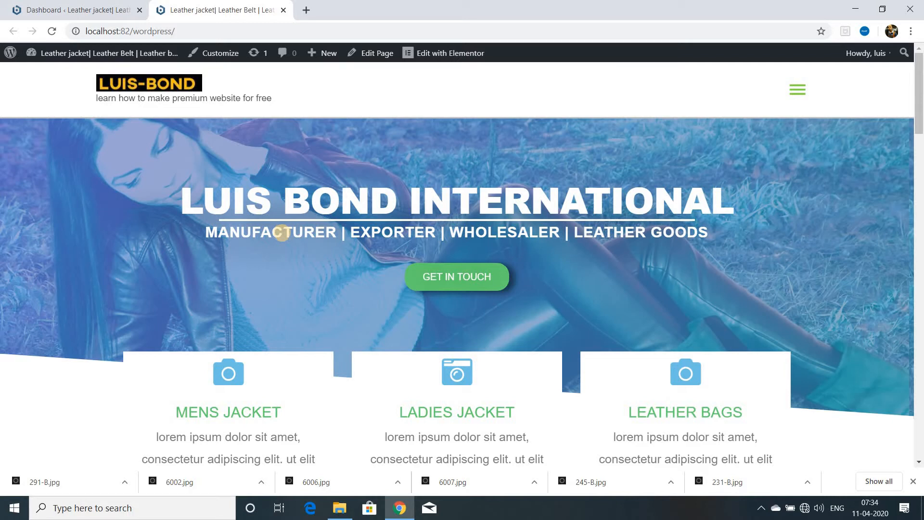
pyautogui.scroll(-15, 284, 250)
pyautogui.scroll(10, 287, 248)
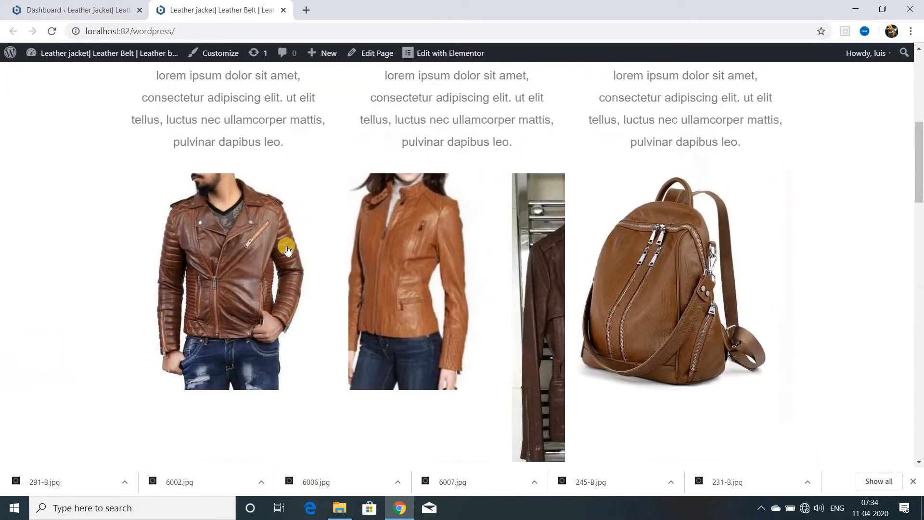
pyautogui.scroll(10, 287, 248)
pyautogui.click(797, 90)
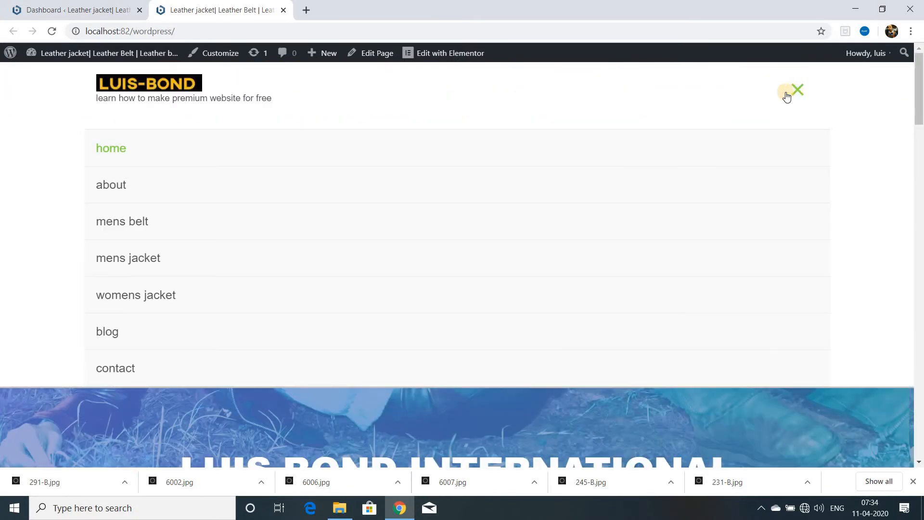
pyautogui.click(118, 188)
pyautogui.scroll(-8, 251, 217)
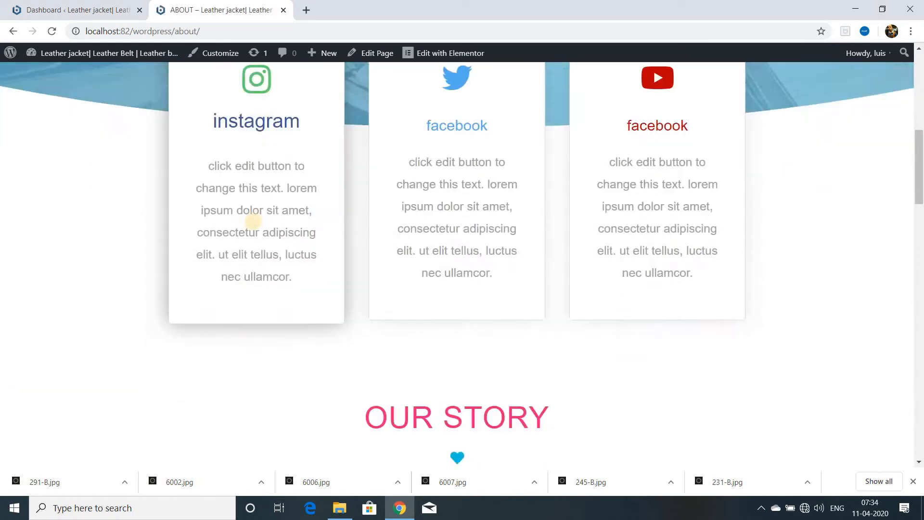
pyautogui.scroll(-10, 253, 221)
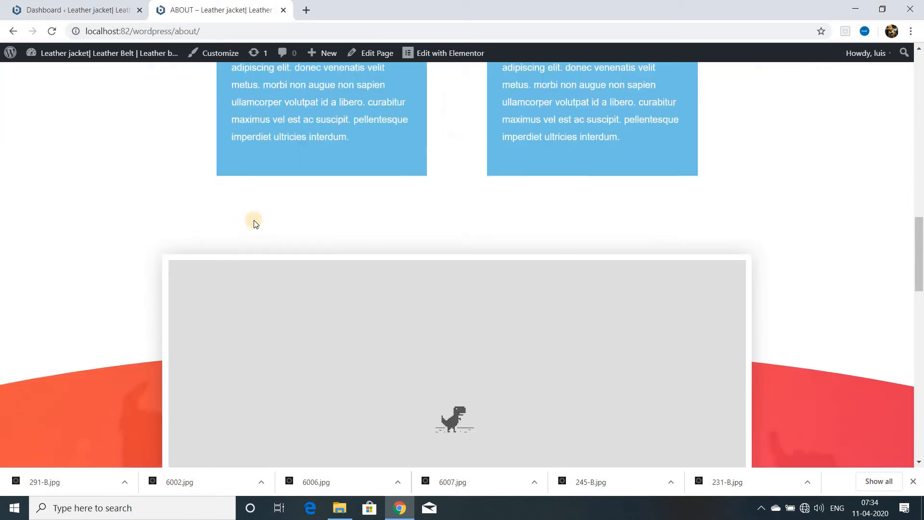
pyautogui.scroll(20, 255, 221)
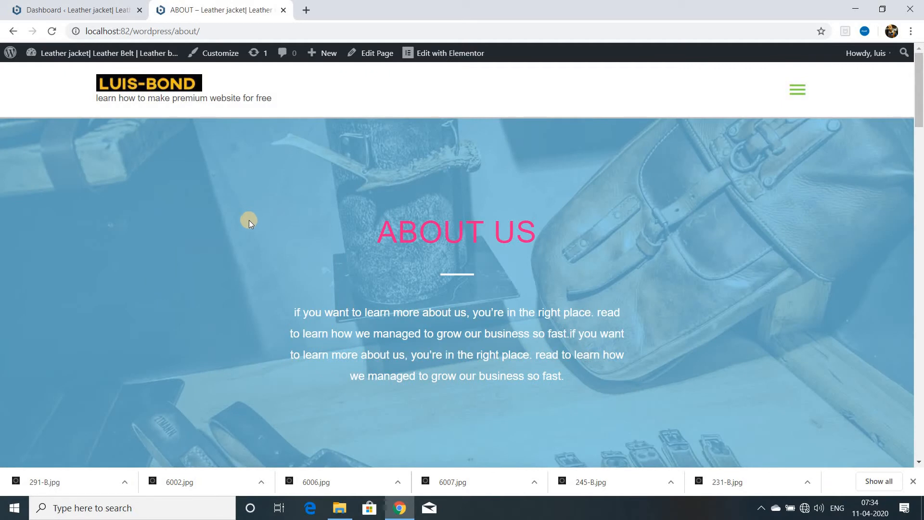
# Open the site's mens belt page for editing with Elementor and add a single-column section to it.
pyautogui.click(796, 92)
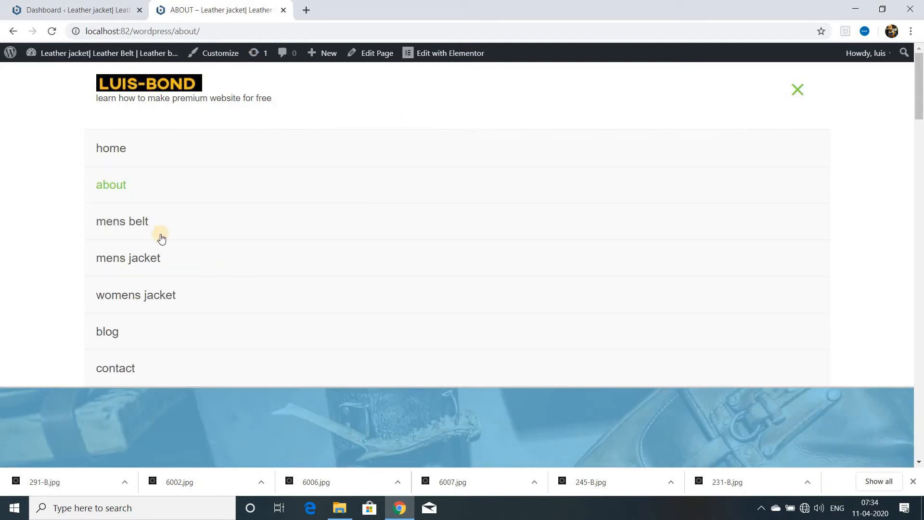
pyautogui.click(146, 226)
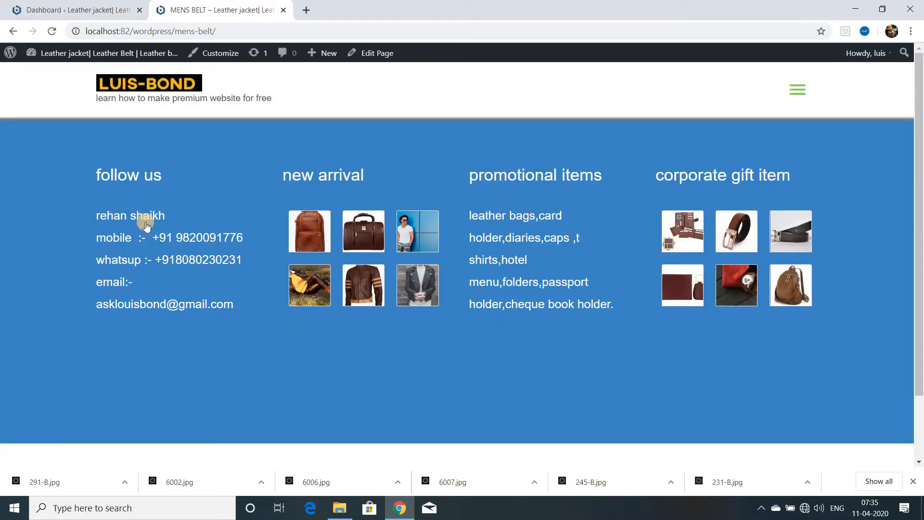
pyautogui.click(369, 55)
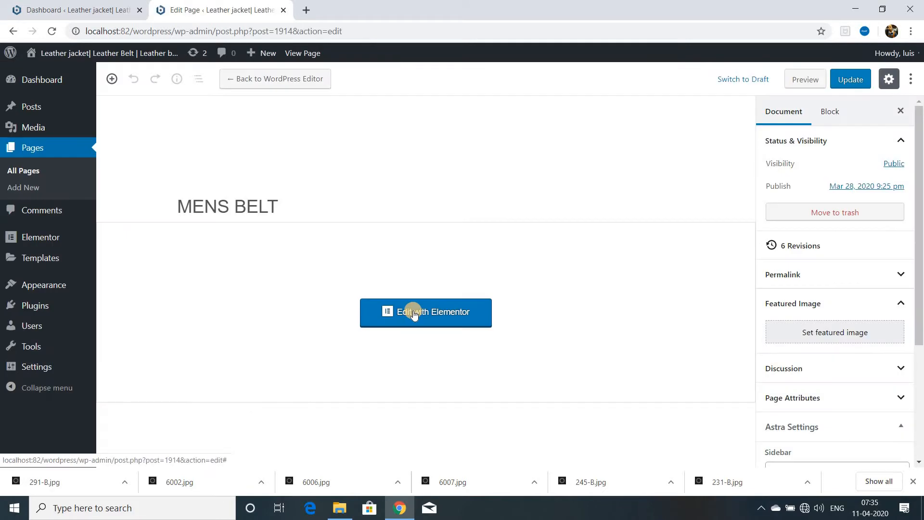
pyautogui.click(414, 313)
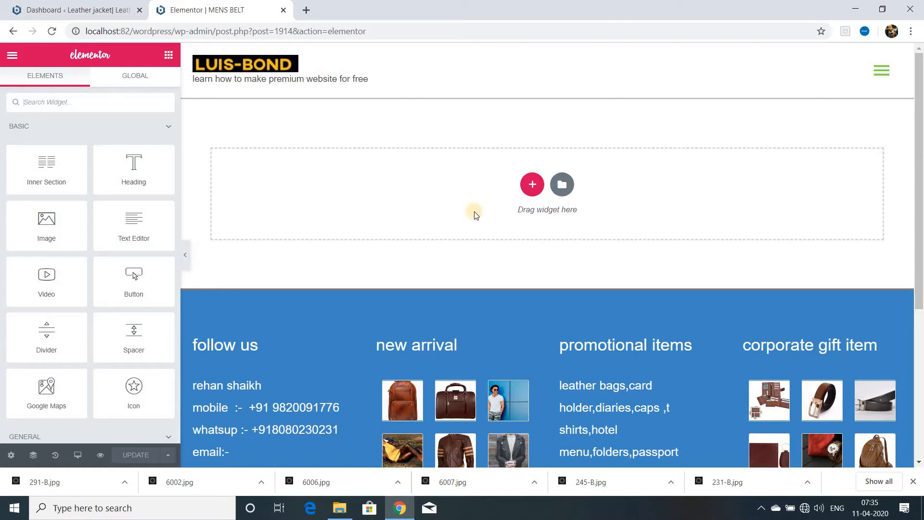
pyautogui.click(532, 184)
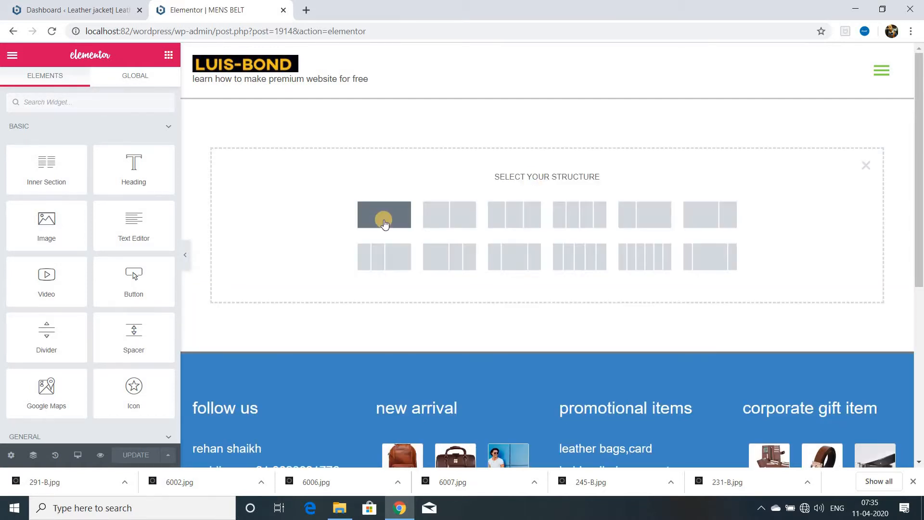
pyautogui.click(384, 215)
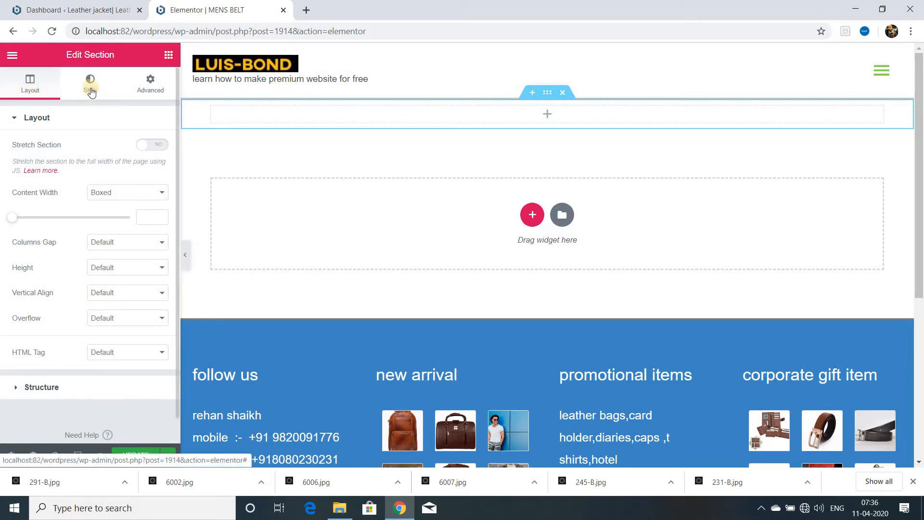
# Examine the available Elementor widgets, including the WordPress group.
pyautogui.click(168, 54)
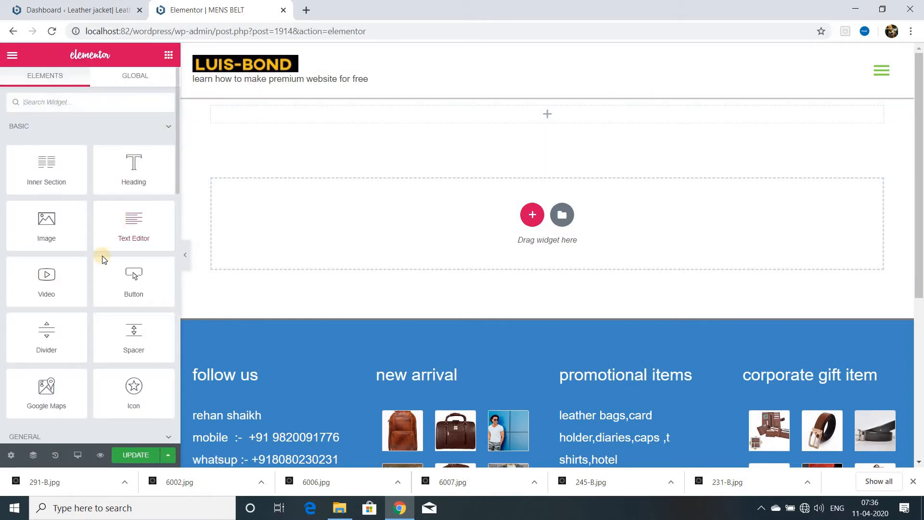
pyautogui.scroll(-6, 102, 257)
pyautogui.scroll(-3, 102, 256)
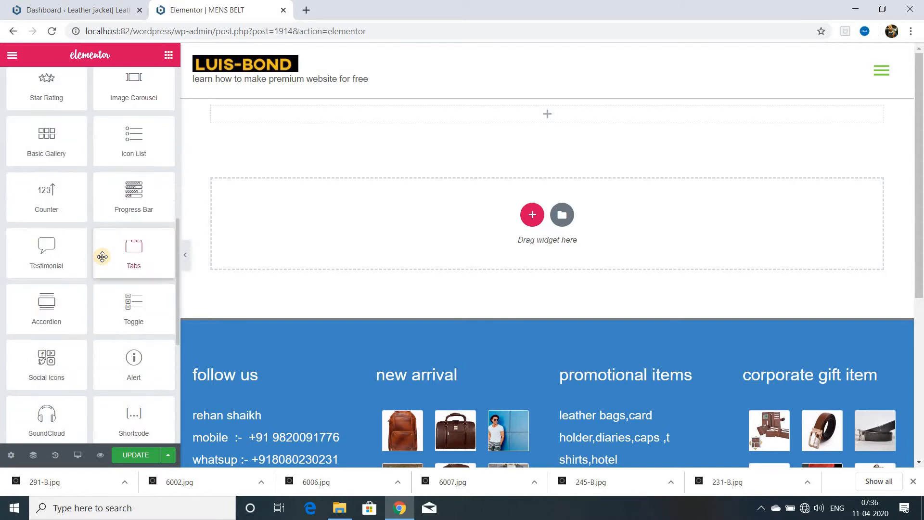
pyautogui.scroll(-5, 102, 257)
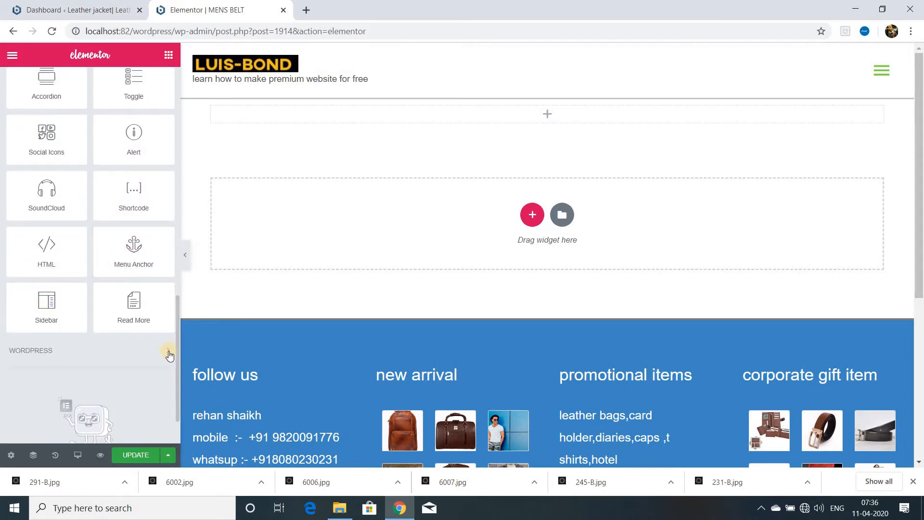
pyautogui.doubleClick(169, 354)
pyautogui.scroll(-1, 137, 349)
pyautogui.click(138, 287)
pyautogui.scroll(-8, 138, 333)
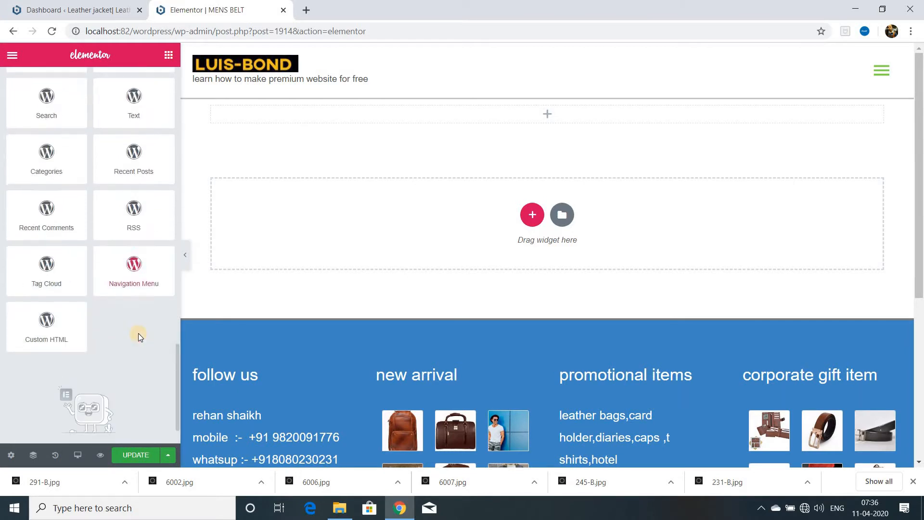
pyautogui.scroll(10, 122, 309)
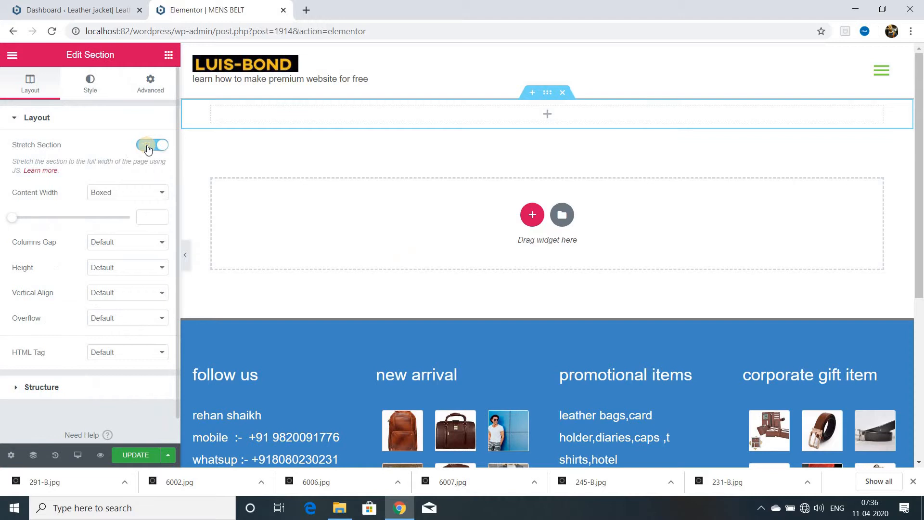
# Stretch the new section with a minimum height of 250 px and update the page.
pyautogui.click(163, 193)
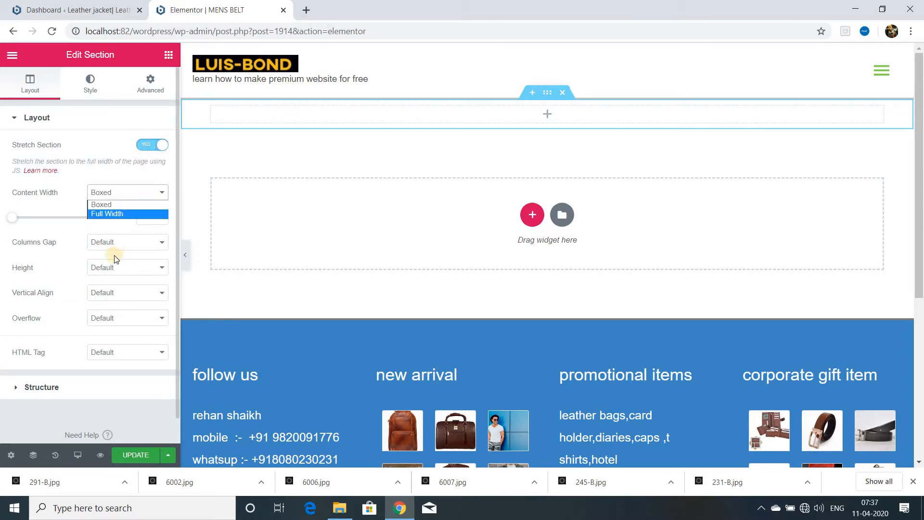
pyautogui.click(152, 267)
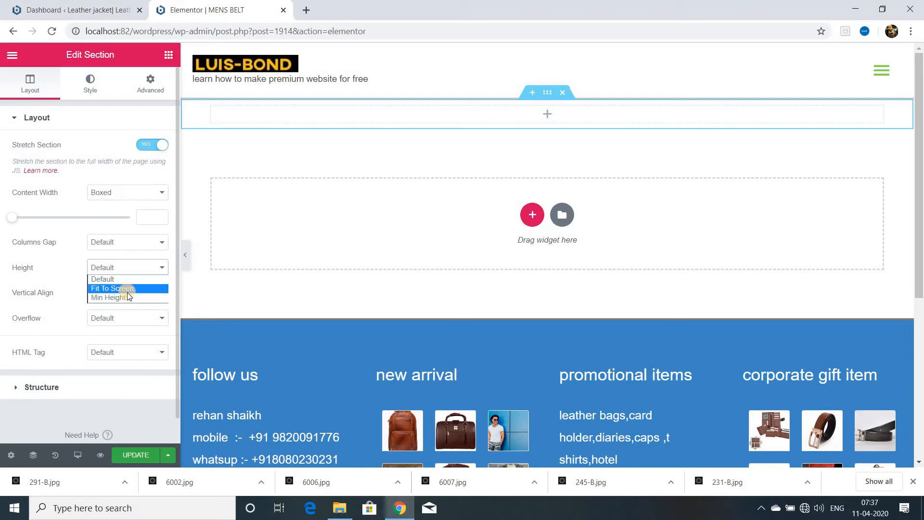
pyautogui.click(125, 298)
pyautogui.doubleClick(154, 308)
pyautogui.write('250')
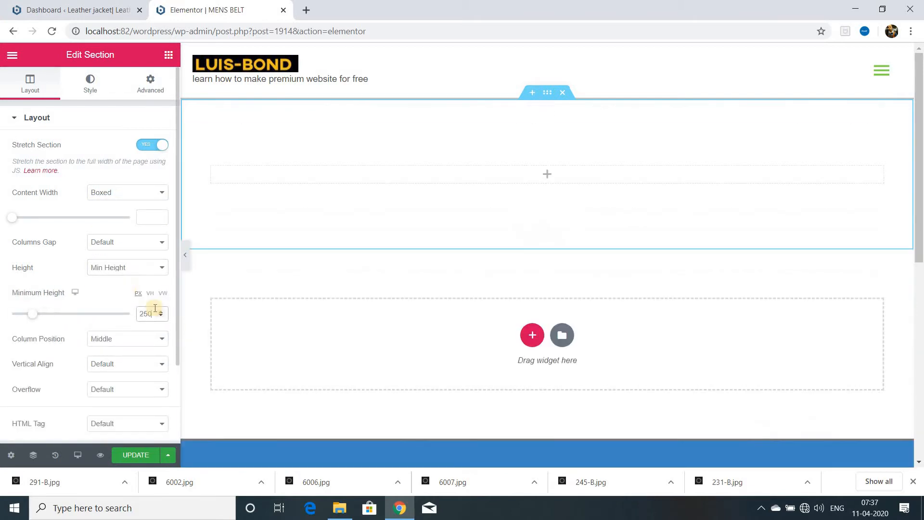
pyautogui.click(136, 454)
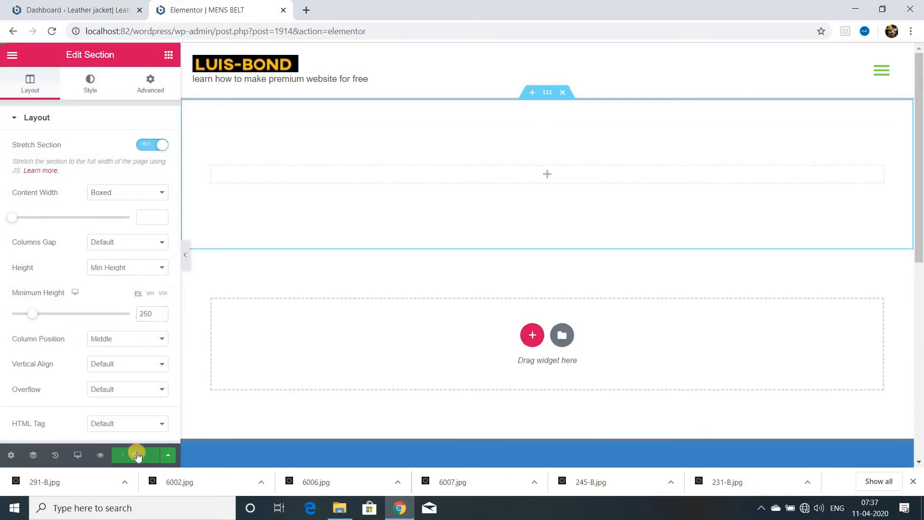
# Give the section a classic background in the light blue preset color.
pyautogui.click(91, 89)
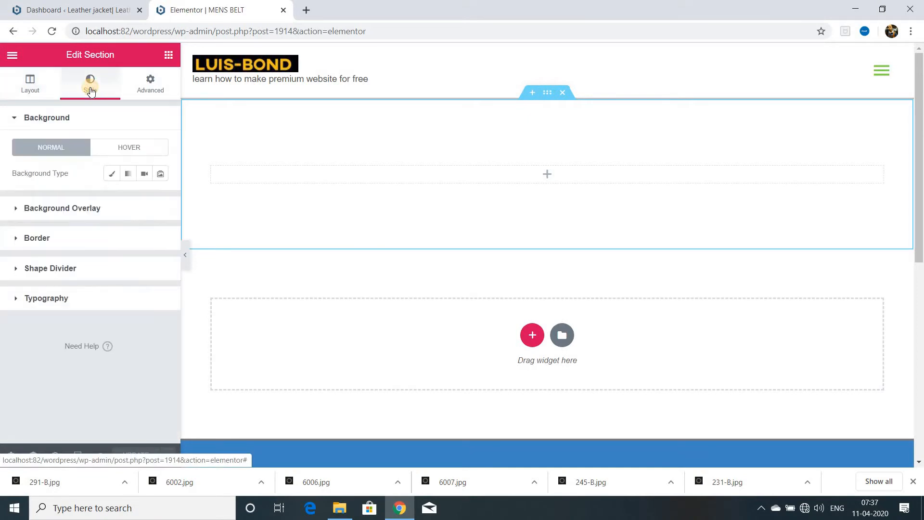
pyautogui.click(111, 174)
pyautogui.click(143, 199)
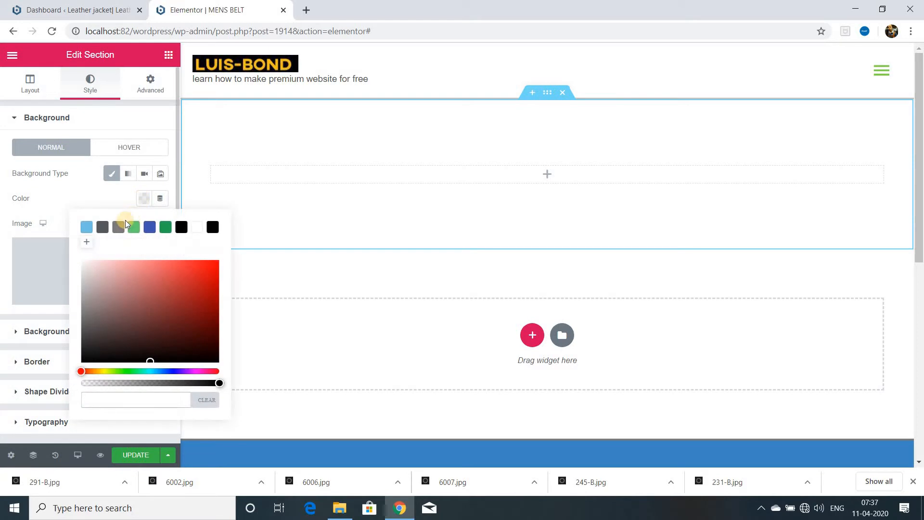
pyautogui.click(86, 227)
# Add the rolled leather image 579-1300.SLC_.1.jpg from the media library as the section's background overlay.
pyautogui.click(72, 333)
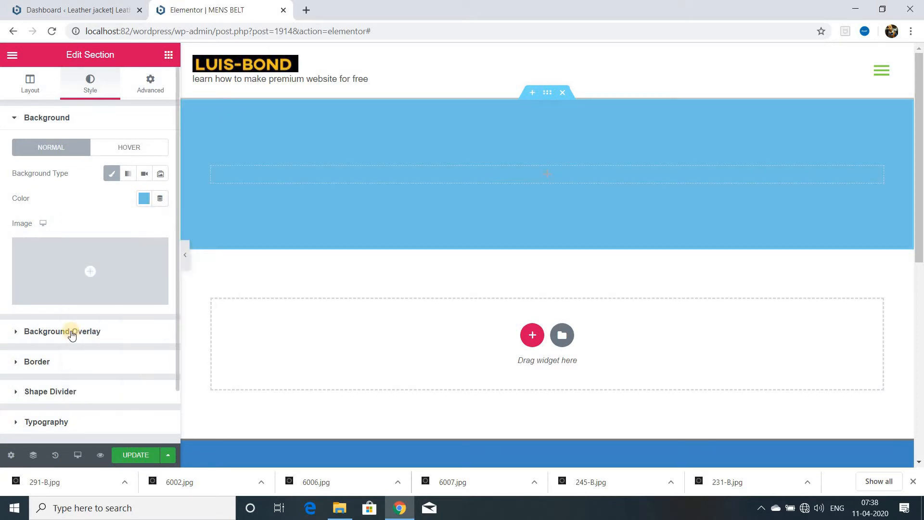
pyautogui.click(71, 332)
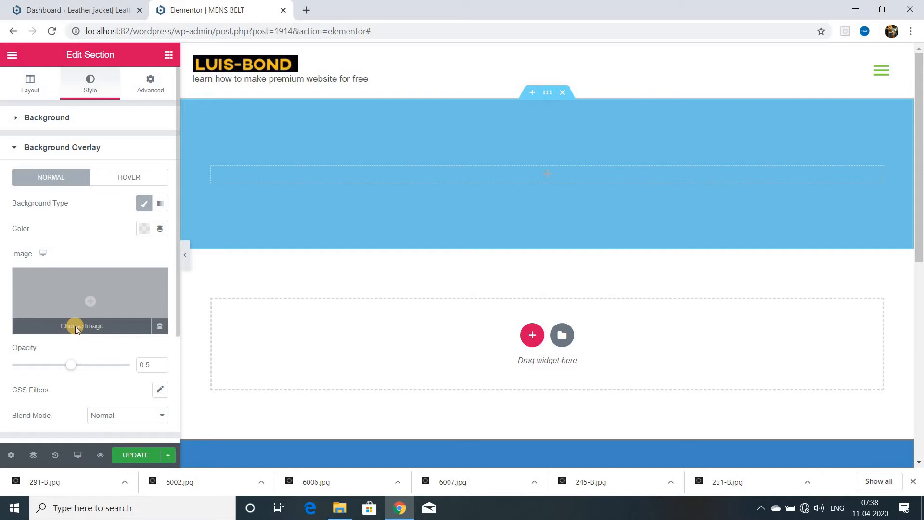
pyautogui.click(75, 328)
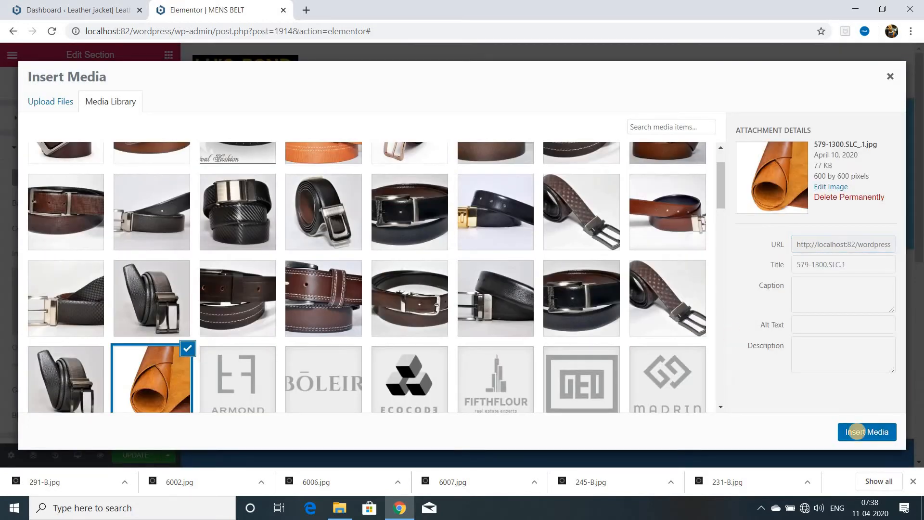
pyautogui.click(861, 431)
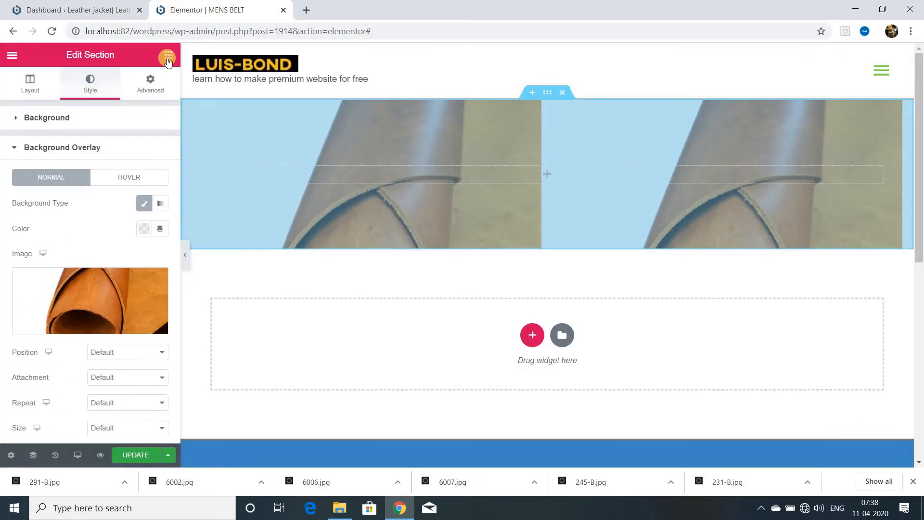
# Add a Heading widget to the section and replace its text with "mens belt".
pyautogui.click(168, 57)
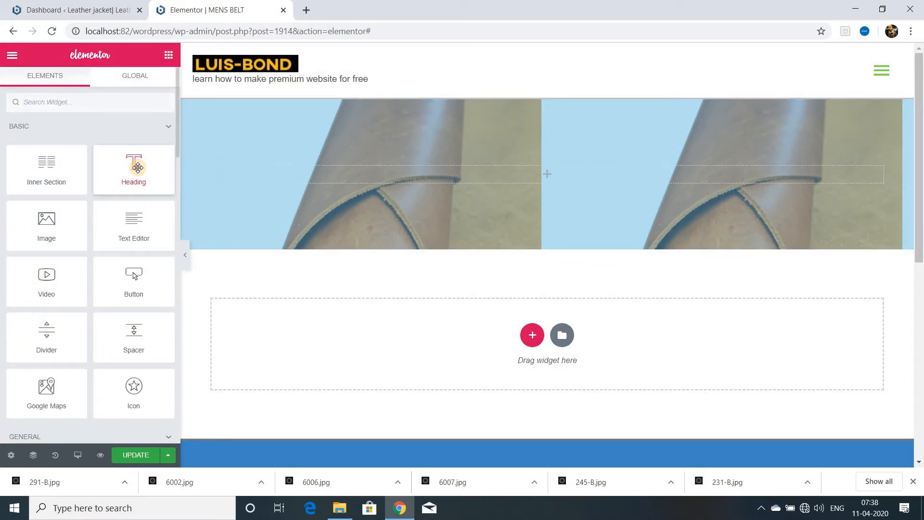
pyautogui.moveTo(138, 167); pyautogui.dragTo(535, 173)
pyautogui.click(444, 175)
pyautogui.hotkey('ctrl', 'a')
pyautogui.press('BackSpace')
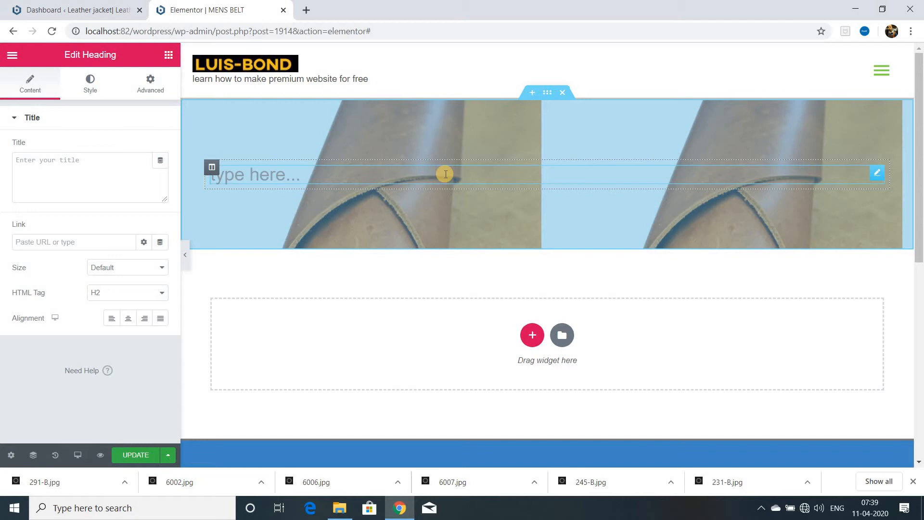
pyautogui.write('mens belt')
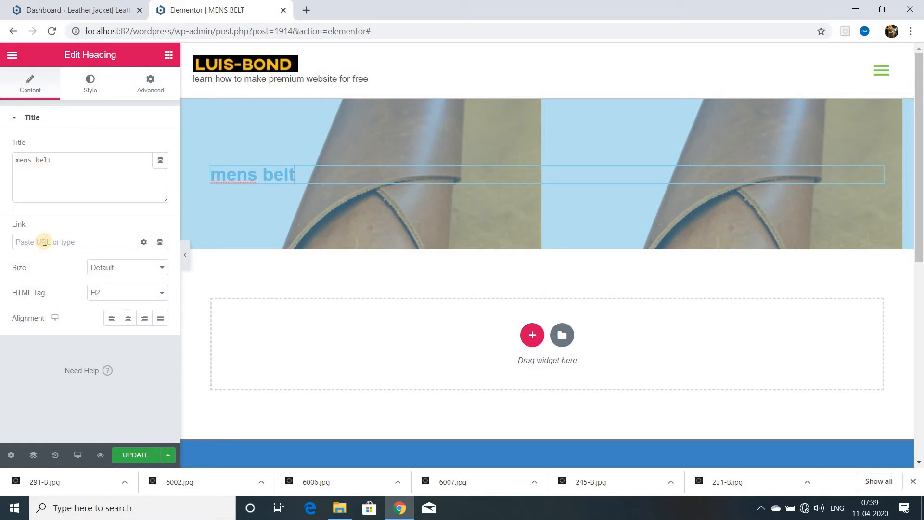
# Set the mens belt heading to size XL with HTML tag H1 and center alignment.
pyautogui.click(143, 242)
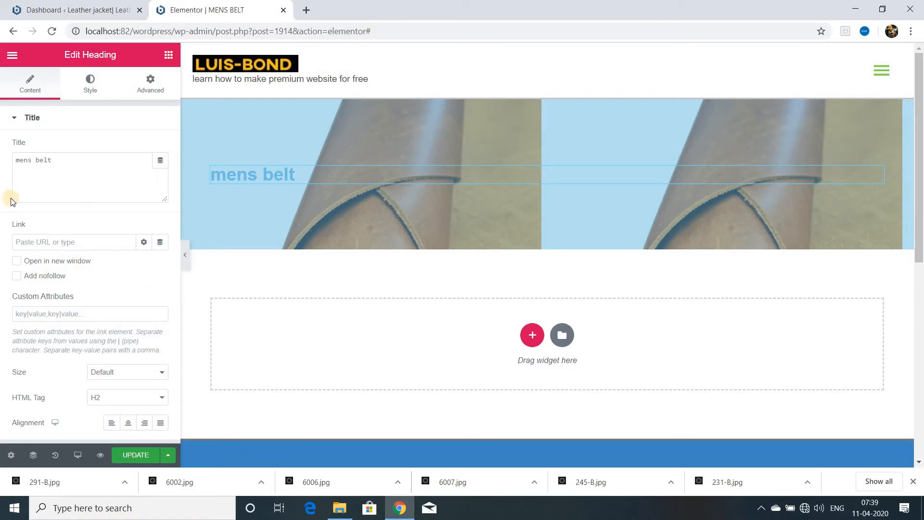
pyautogui.click(137, 372)
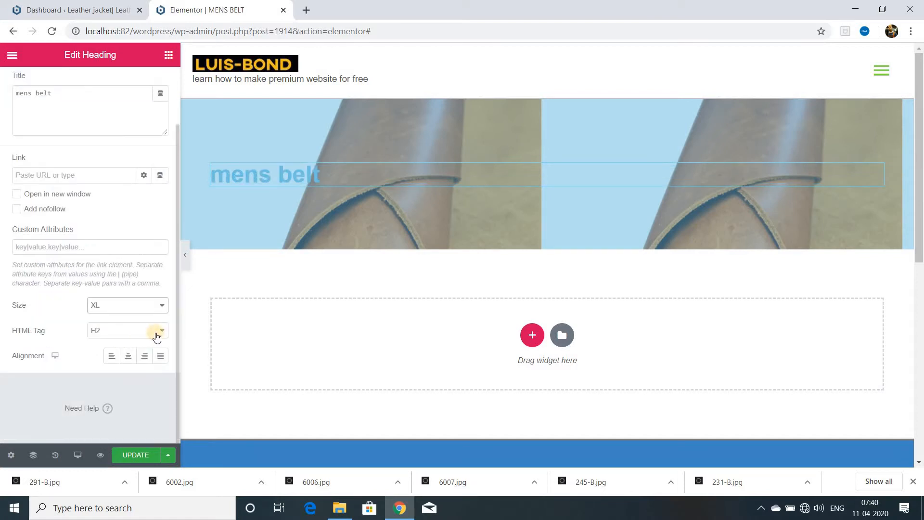
pyautogui.click(162, 332)
pyautogui.click(143, 344)
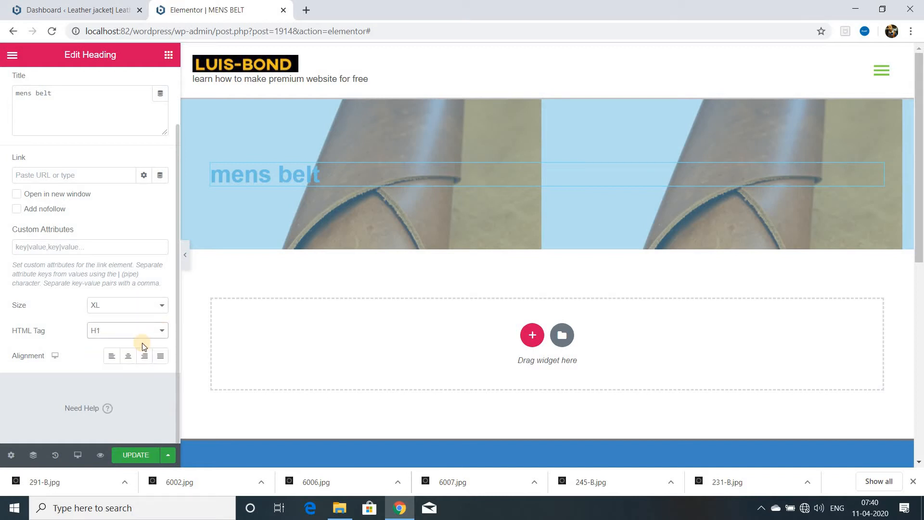
pyautogui.click(127, 356)
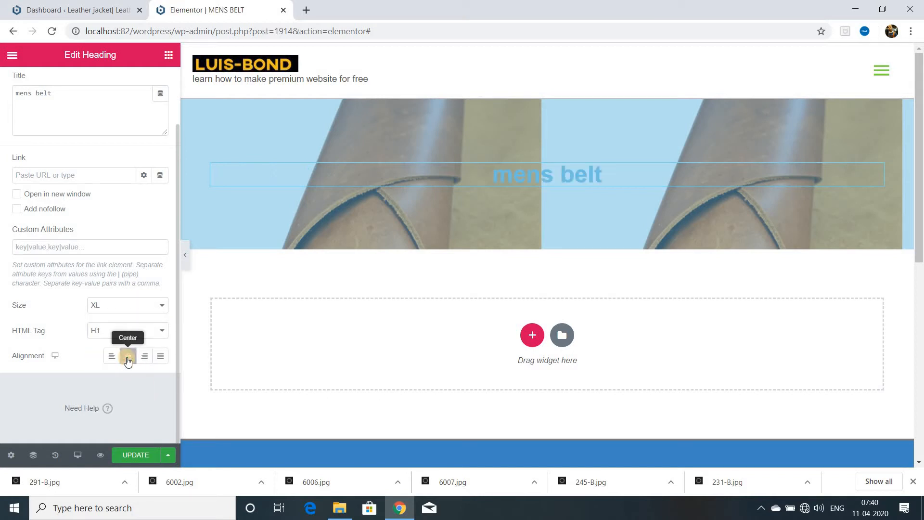
pyautogui.click(639, 170)
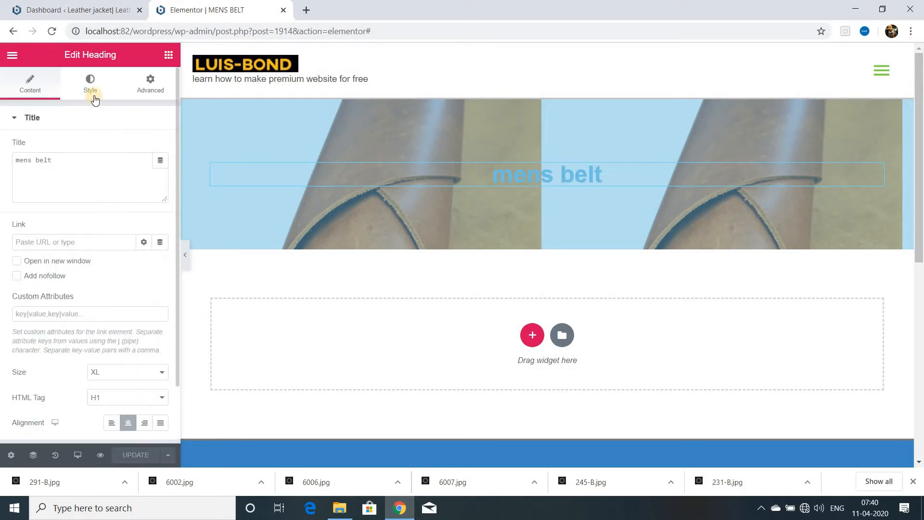
# Set the mens belt heading's text color to red and its typography size to 45 px.
pyautogui.click(91, 87)
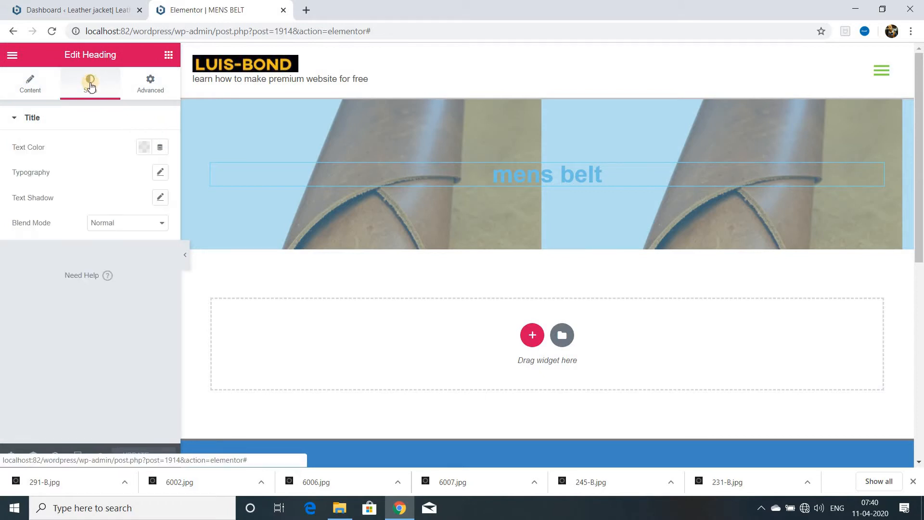
pyautogui.click(143, 147)
pyautogui.click(165, 175)
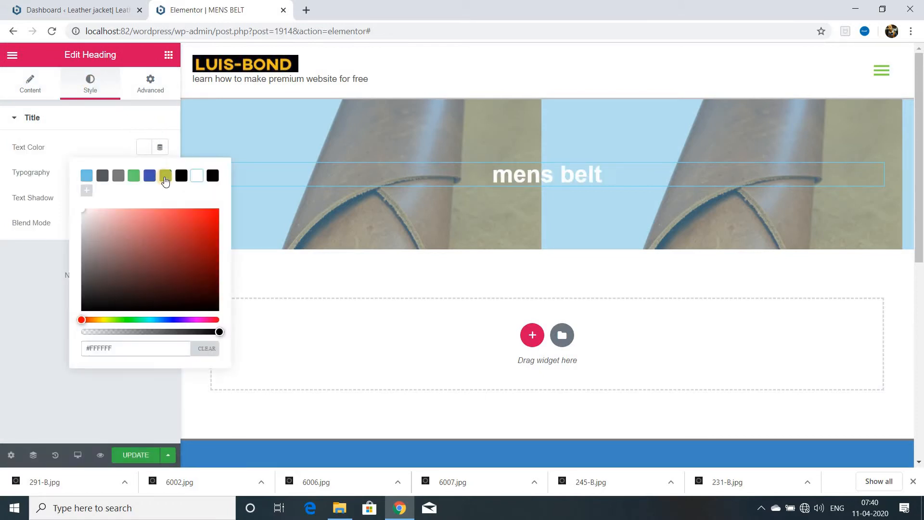
pyautogui.click(160, 173)
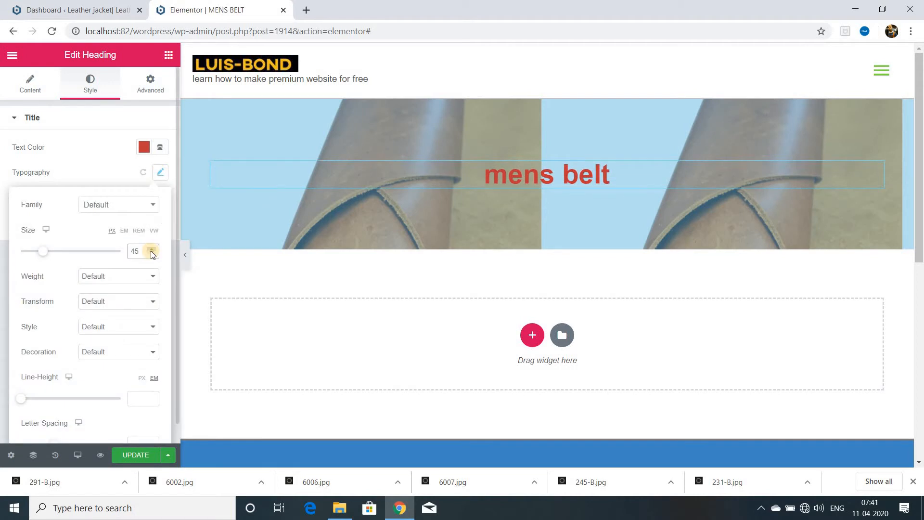
# Set the heading's weight to 700, transform to Uppercase, style to Normal and decoration to None, and widen its letter spacing.
pyautogui.click(118, 276)
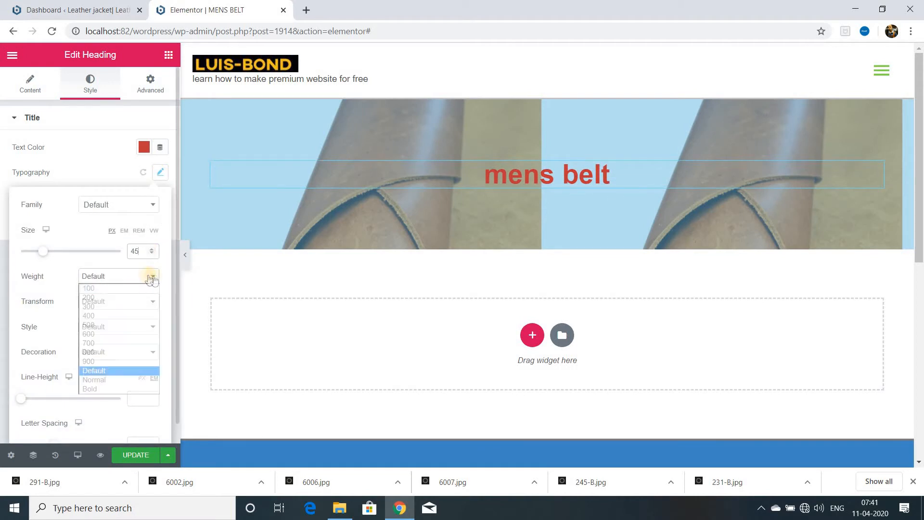
pyautogui.click(103, 349)
pyautogui.click(124, 302)
pyautogui.click(130, 321)
pyautogui.click(133, 327)
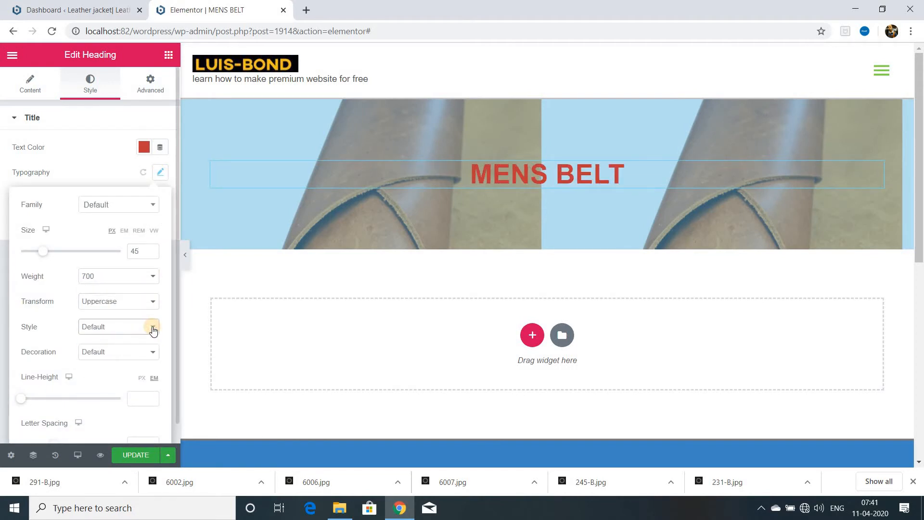
pyautogui.click(137, 349)
pyautogui.scroll(-1, 136, 349)
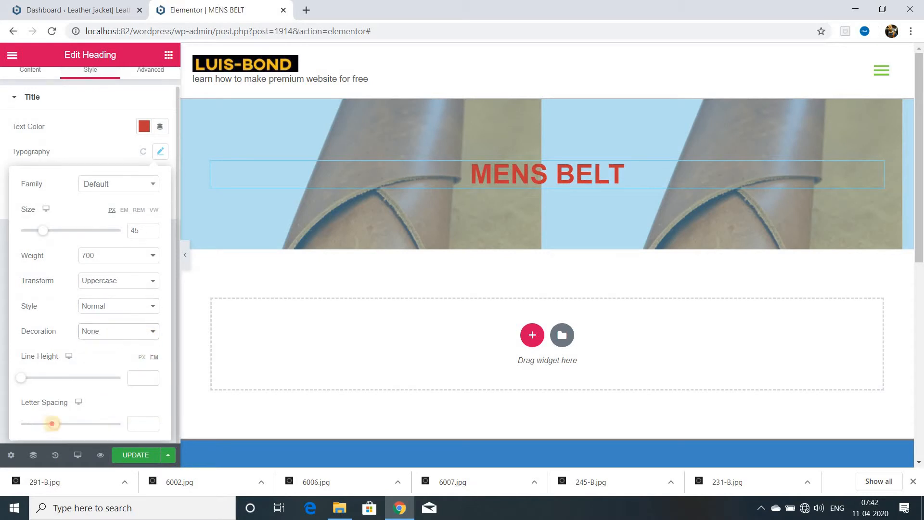
pyautogui.moveTo(21, 423); pyautogui.dragTo(42, 423)
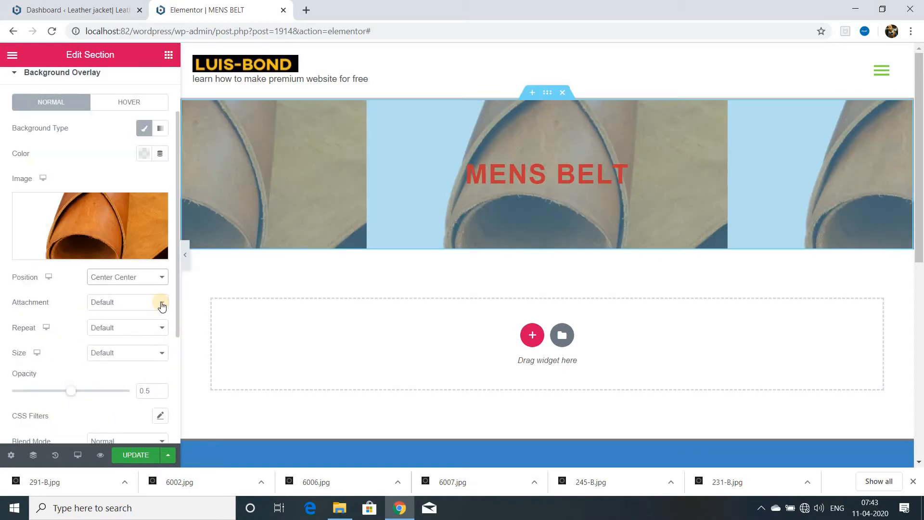
# Set the banner section's background overlay image to position Center Center, attachment Fixed and repeat Repeat-y.
pyautogui.click(160, 302)
pyautogui.click(137, 332)
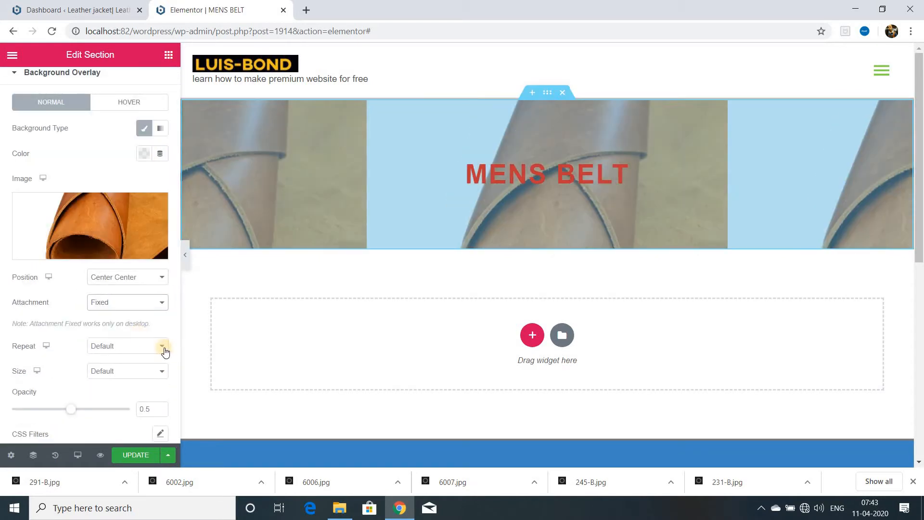
pyautogui.click(163, 348)
pyautogui.click(130, 371)
pyautogui.click(146, 383)
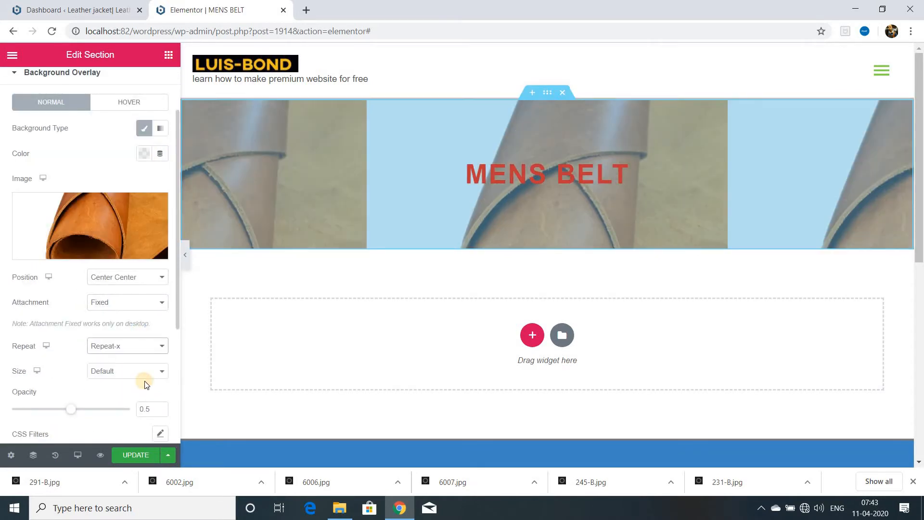
pyautogui.click(144, 345)
pyautogui.click(137, 392)
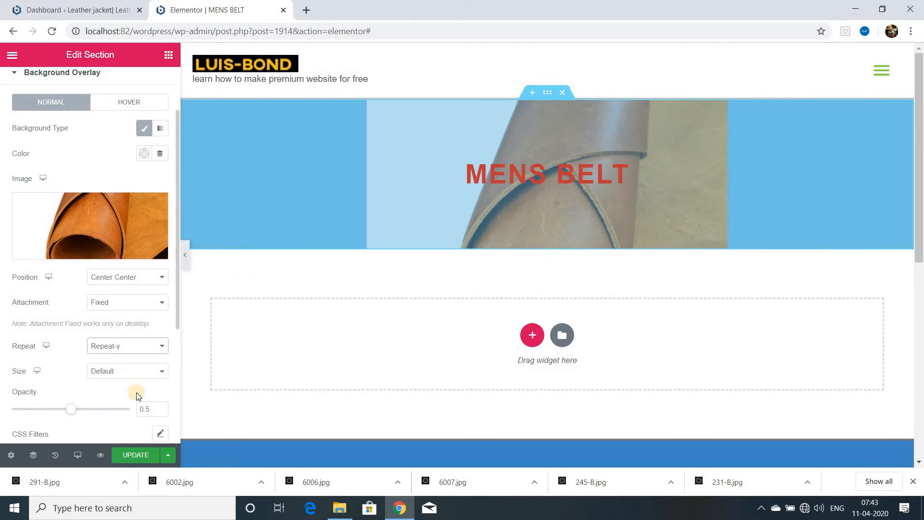
# Lower the background overlay opacity to 0.12 and update the page.
pyautogui.scroll(-2, 137, 392)
pyautogui.moveTo(70, 334); pyautogui.dragTo(26, 334)
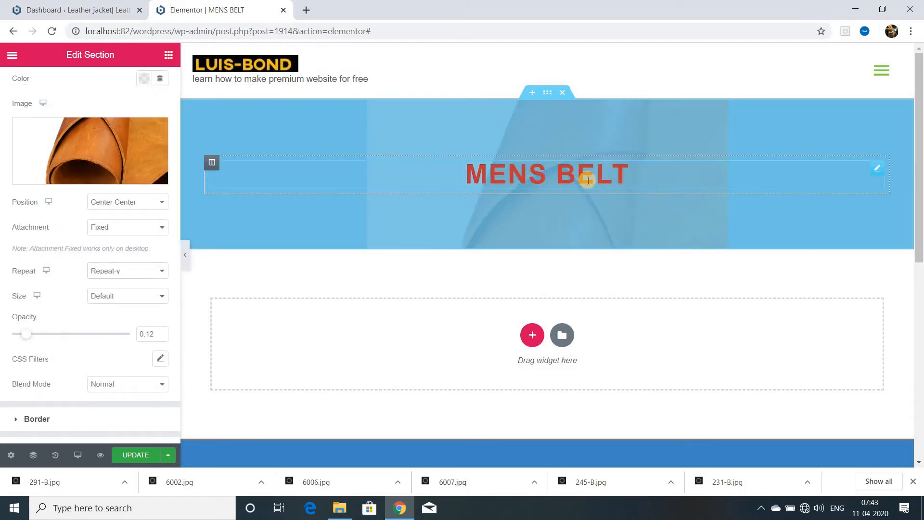
pyautogui.scroll(-3, 96, 385)
pyautogui.click(136, 455)
pyautogui.scroll(5, 96, 384)
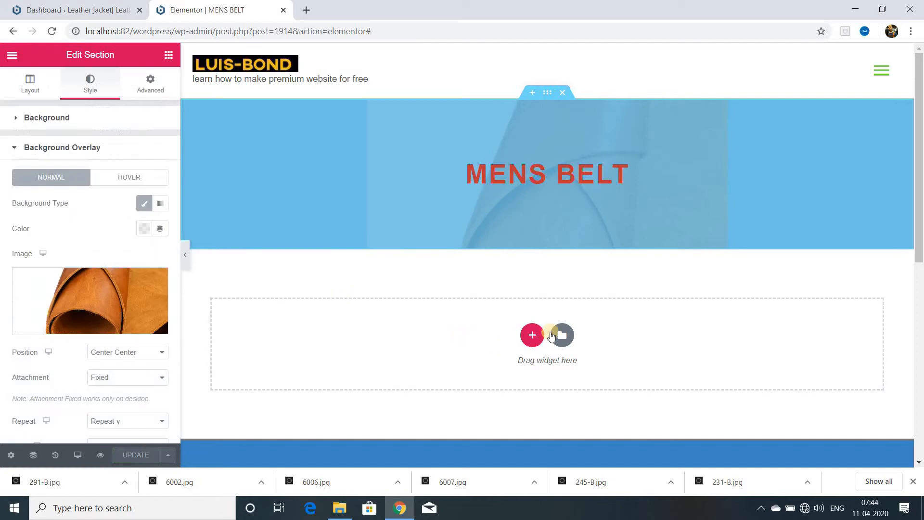
pyautogui.click(531, 335)
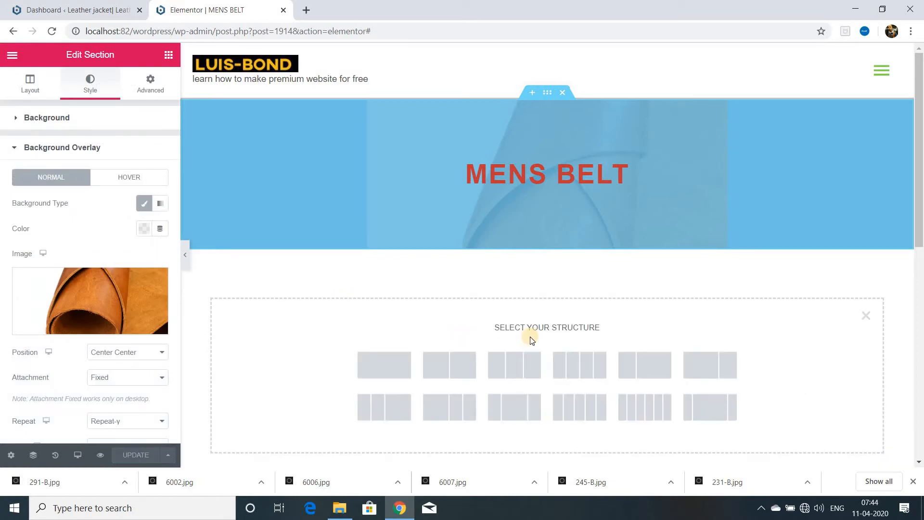
pyautogui.click(384, 365)
pyautogui.click(562, 243)
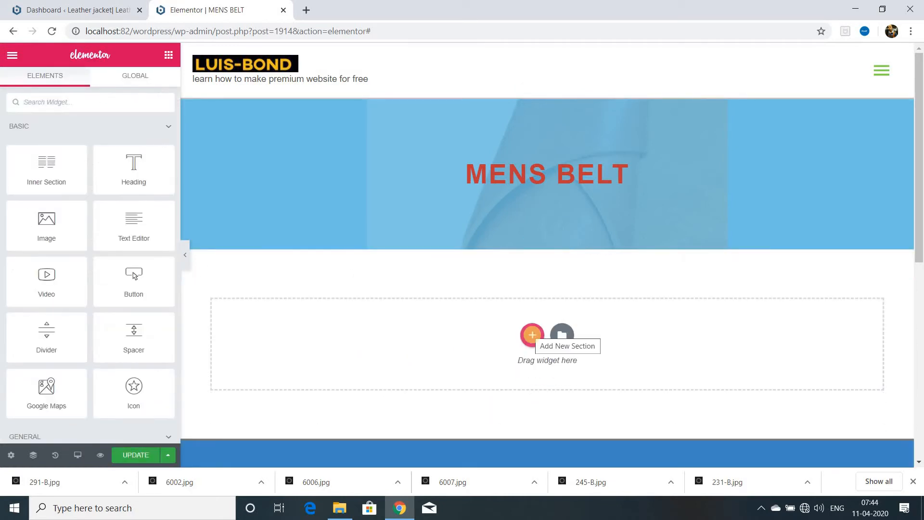
# Add a three-column section below the banner and place an Image widget in its first column.
pyautogui.click(532, 336)
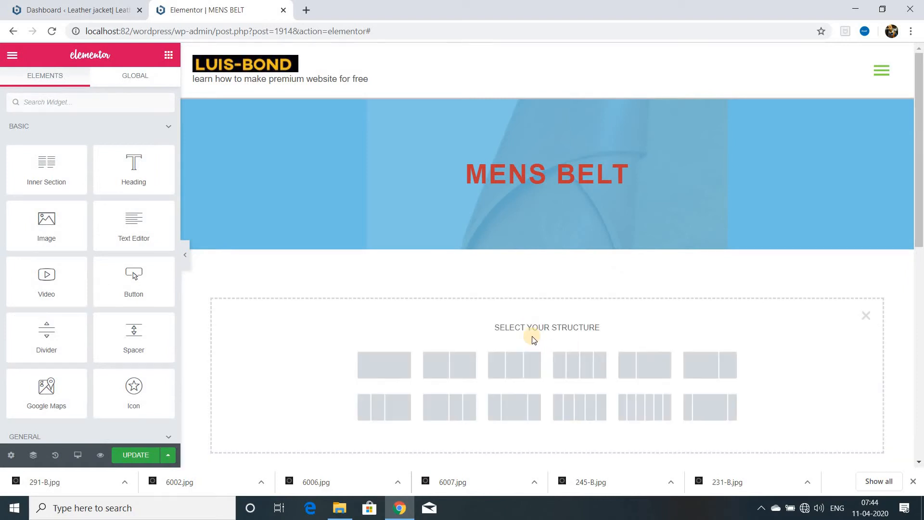
pyautogui.click(515, 365)
pyautogui.click(47, 101)
pyautogui.write('im')
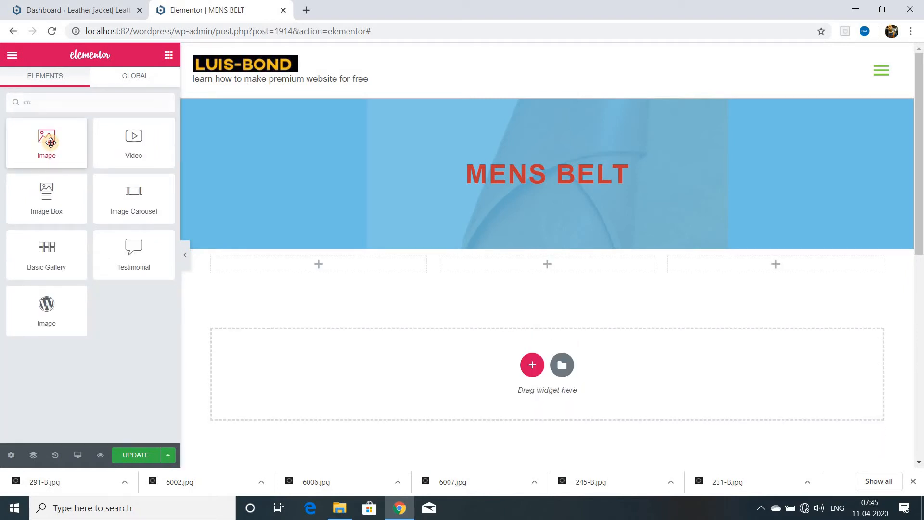
pyautogui.moveTo(51, 142); pyautogui.dragTo(327, 268)
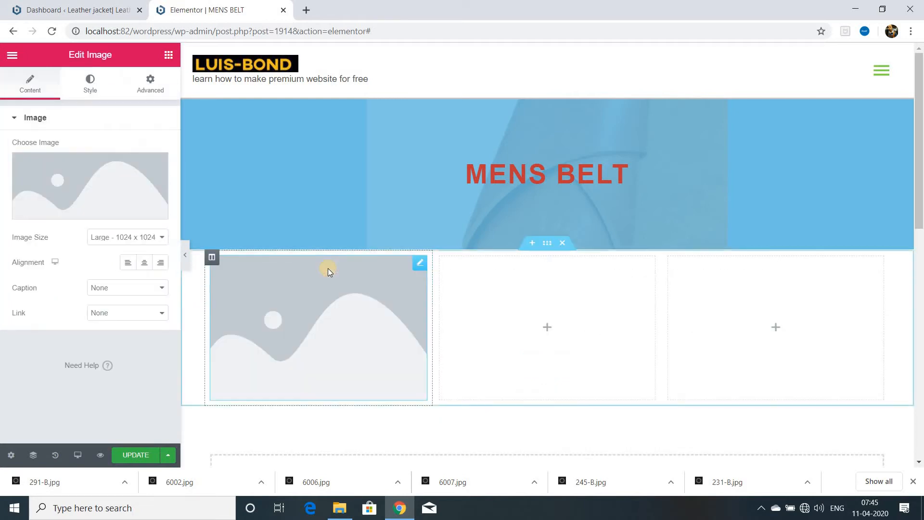
# Select the gold-buckle belt image 227-B.jpg in the media library, trim its title, and insert it into the Image widget.
pyautogui.click(76, 211)
pyautogui.click(496, 272)
pyautogui.click(820, 249)
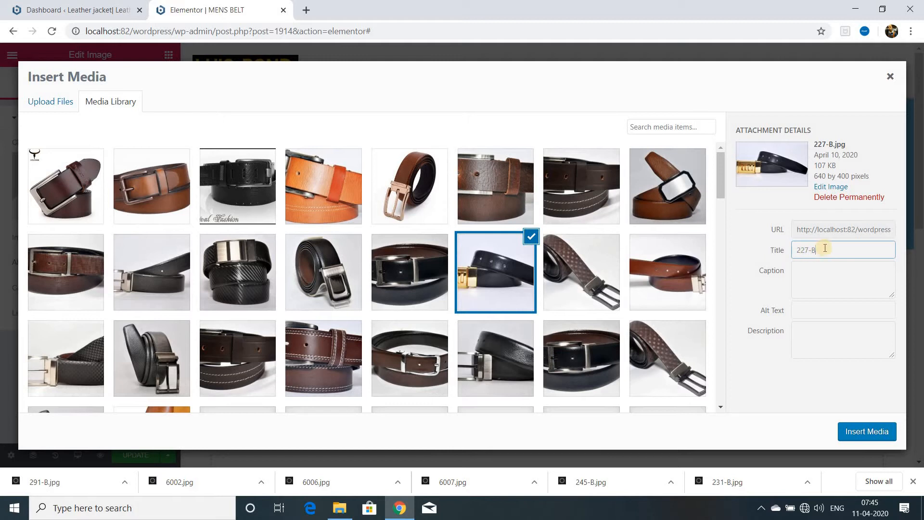
pyautogui.press('BackSpace')
pyautogui.press('BackSpace')
pyautogui.press('BackSpace')
pyautogui.press('BackSpace')
pyautogui.press('BackSpace')
pyautogui.click(866, 431)
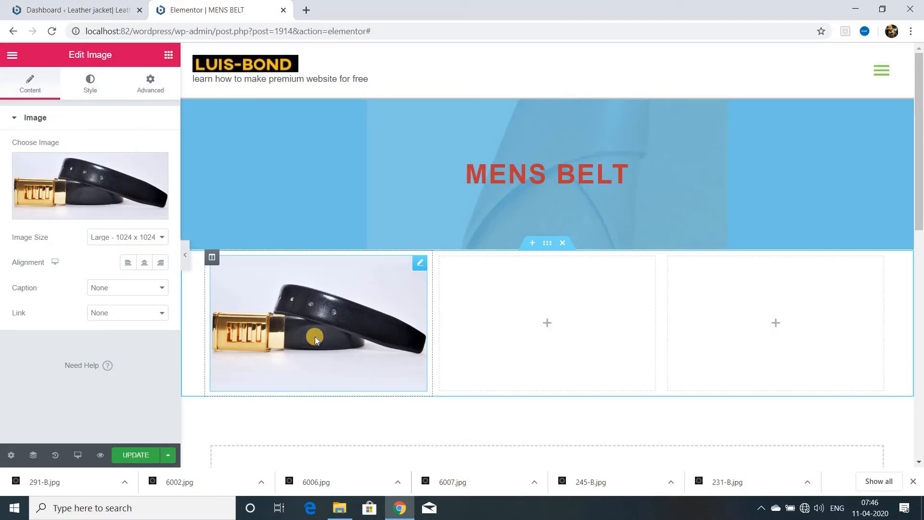
# Add a Text Editor widget below the belt image in the first column.
pyautogui.click(168, 54)
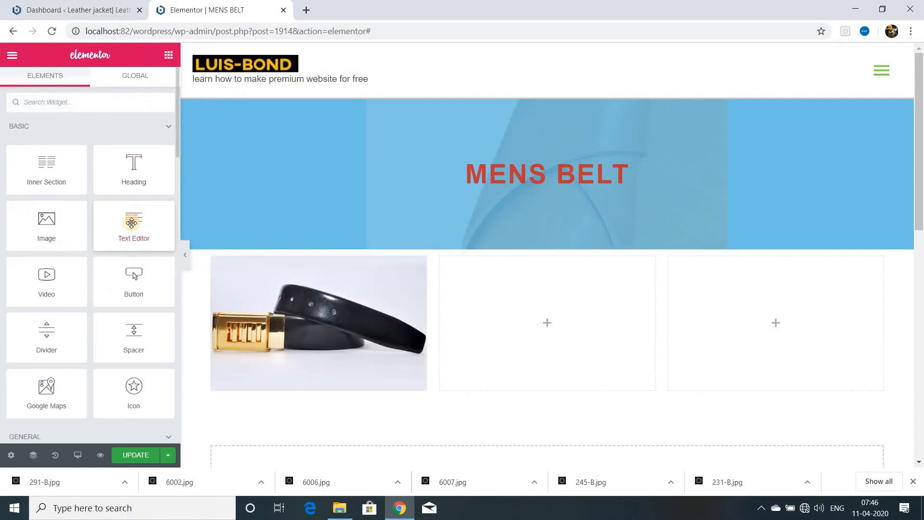
pyautogui.moveTo(131, 223); pyautogui.dragTo(284, 382)
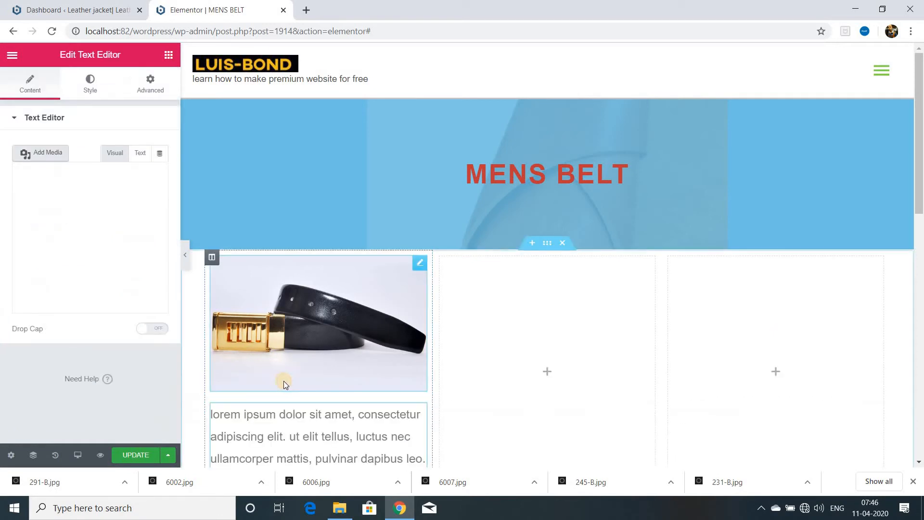
pyautogui.scroll(-2, 284, 381)
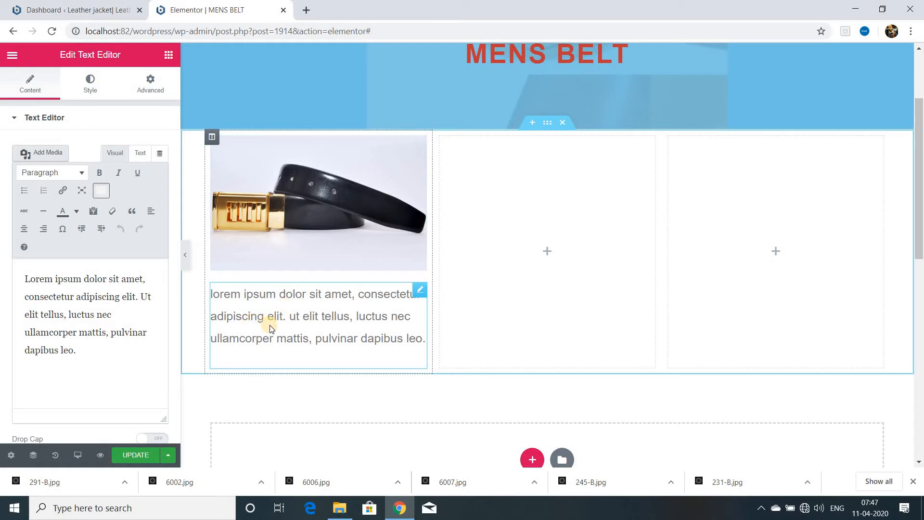
# Add a Button widget below the first column's text, labelled "10 $ per pcs" and linked to the site's contact page.
pyautogui.click(168, 56)
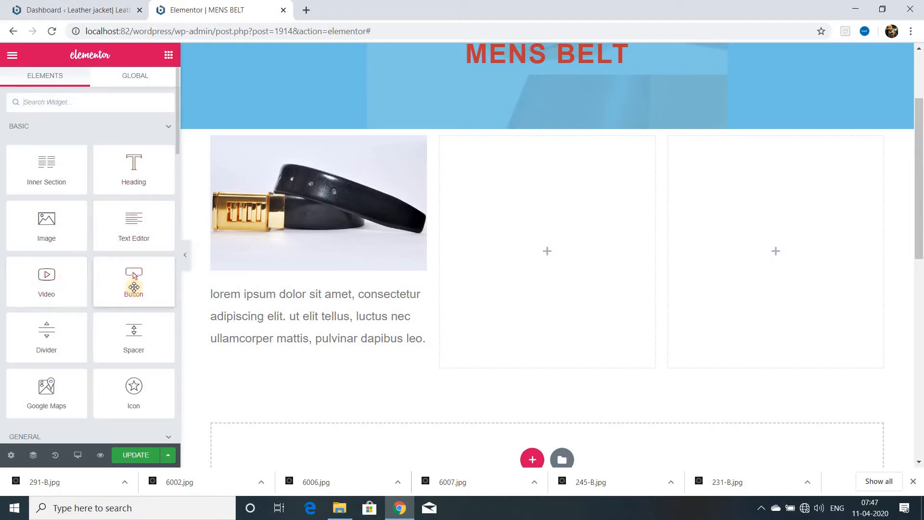
pyautogui.moveTo(134, 286); pyautogui.dragTo(266, 378)
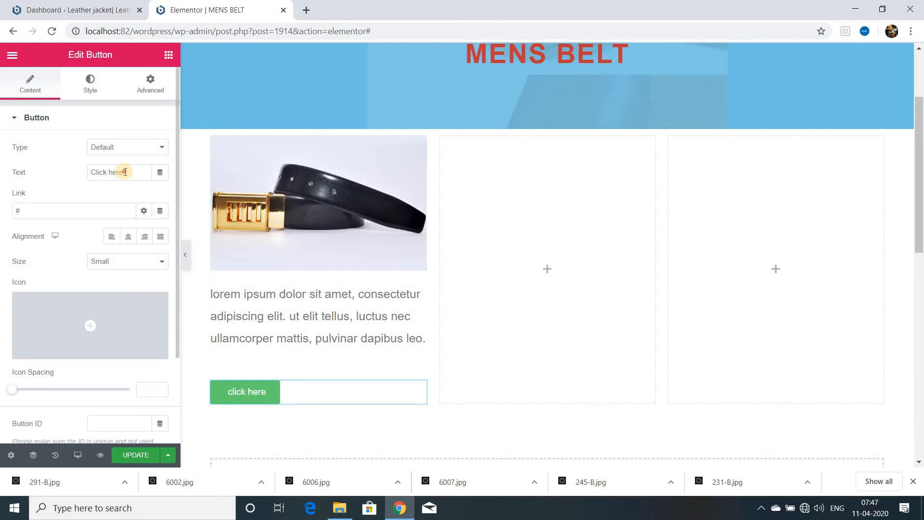
pyautogui.click(125, 172)
pyautogui.press('BackSpace')
pyautogui.press('BackSpace')
pyautogui.press('BackSpace')
pyautogui.press('BackSpace')
pyautogui.press('BackSpace')
pyautogui.press('BackSpace')
pyautogui.press('BackSpace')
pyautogui.press('BackSpace')
pyautogui.press('BackSpace')
pyautogui.press('BackSpace')
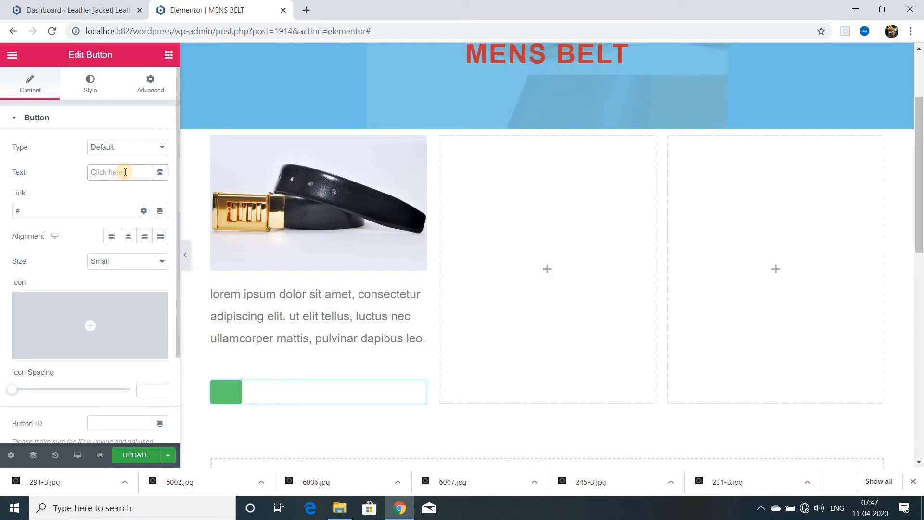
pyautogui.write('10 $ per pcs')
pyautogui.click(28, 211)
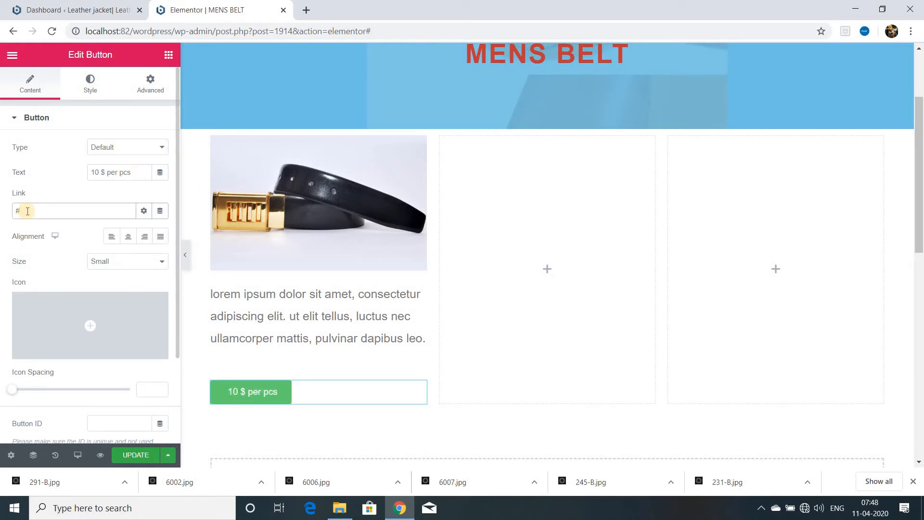
pyautogui.press('BackSpace')
# Append a second copy of the lorem ipsum text to the first column's paragraph and update the page.
pyautogui.moveTo(24, 279); pyautogui.dragTo(130, 345)
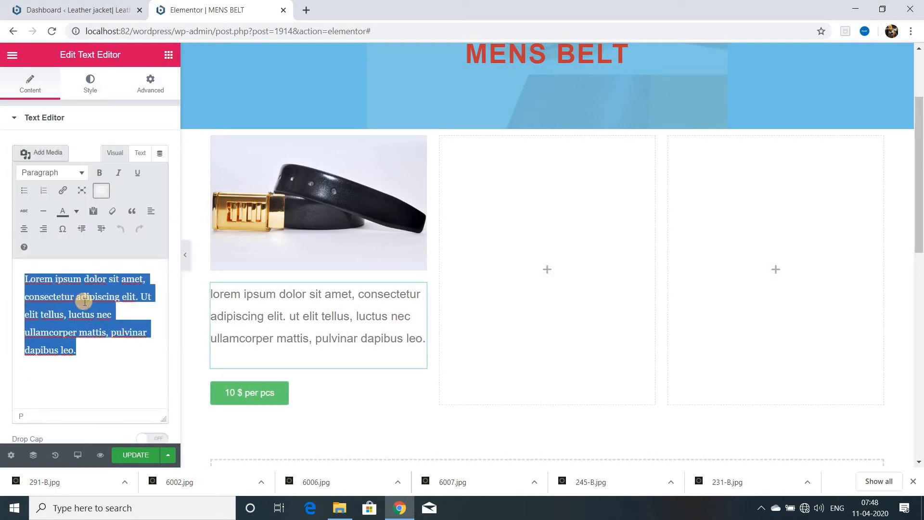
pyautogui.hotkey('ctrl', 'c')
pyautogui.click(87, 350)
pyautogui.hotkey('ctrl', 'v')
pyautogui.scroll(-3, 328, 340)
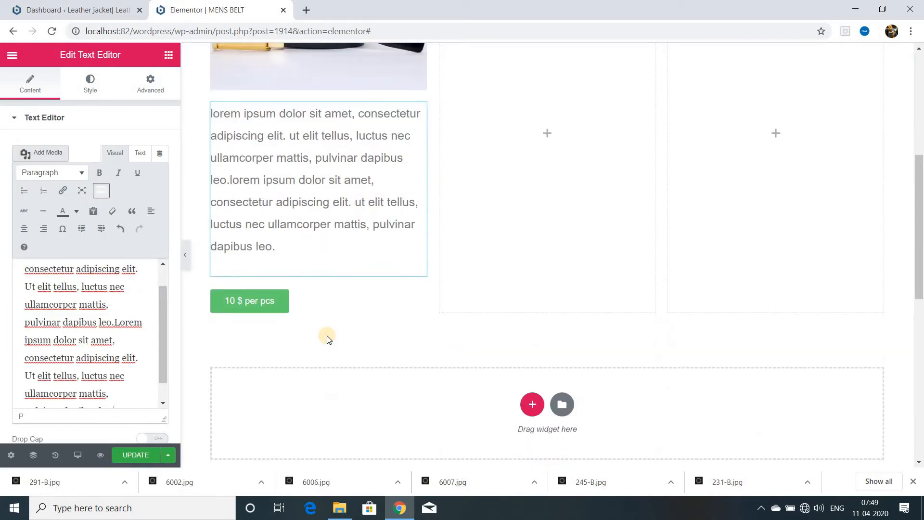
pyautogui.scroll(2, 320, 308)
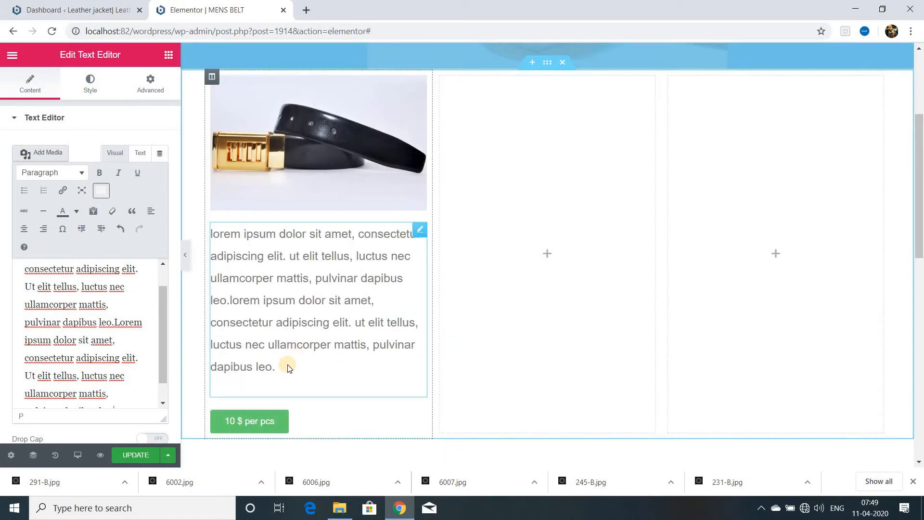
pyautogui.scroll(1, 317, 288)
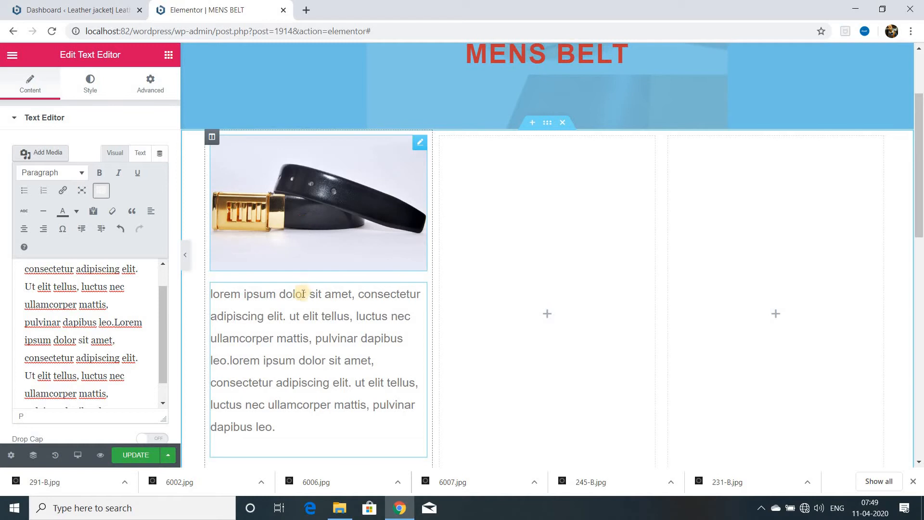
pyautogui.scroll(-2, 288, 308)
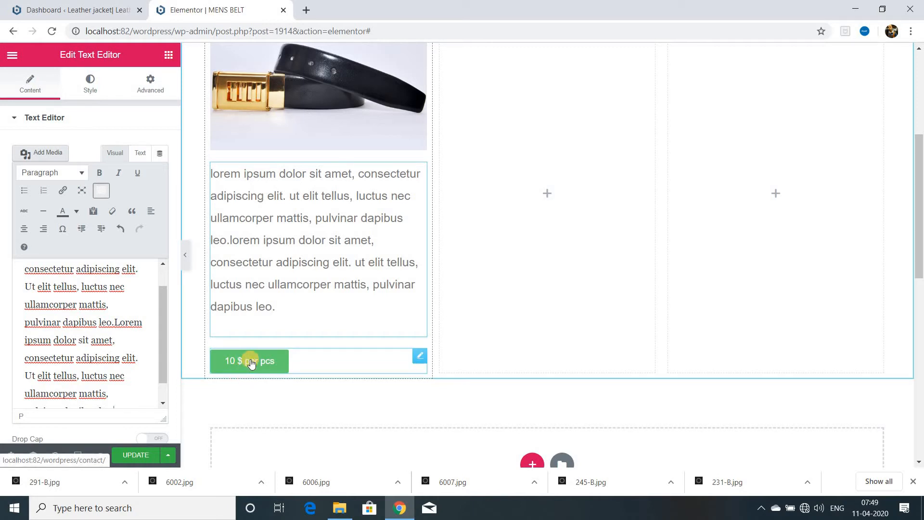
pyautogui.click(133, 454)
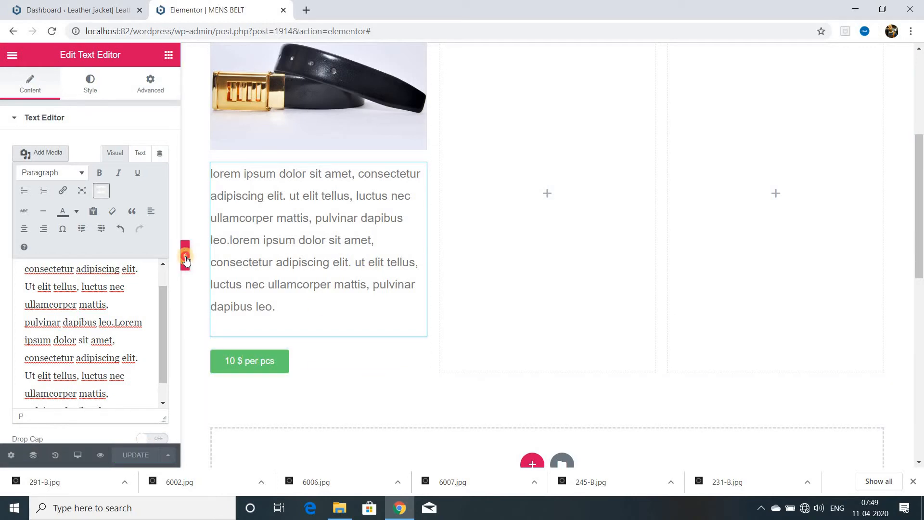
# Duplicate the finished belt column twice to get three columns with image, text and price button.
pyautogui.scroll(1, 408, 249)
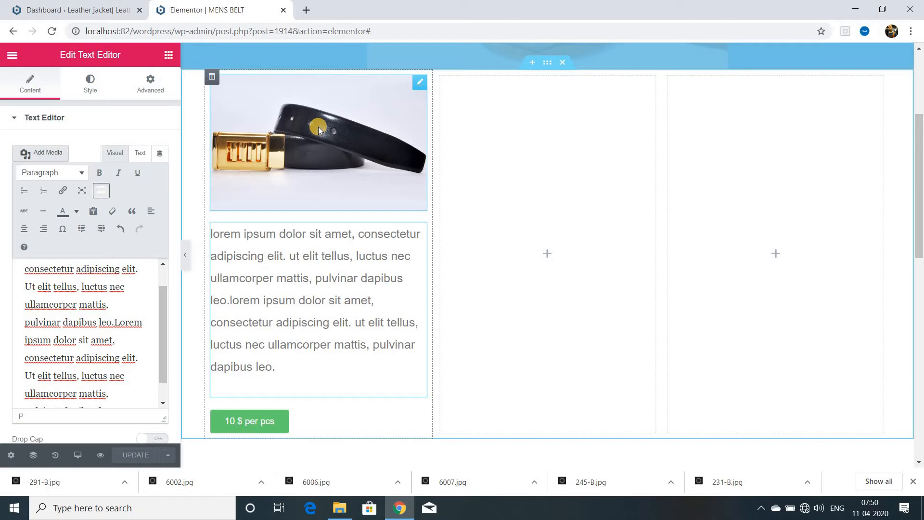
pyautogui.rightClick(211, 78)
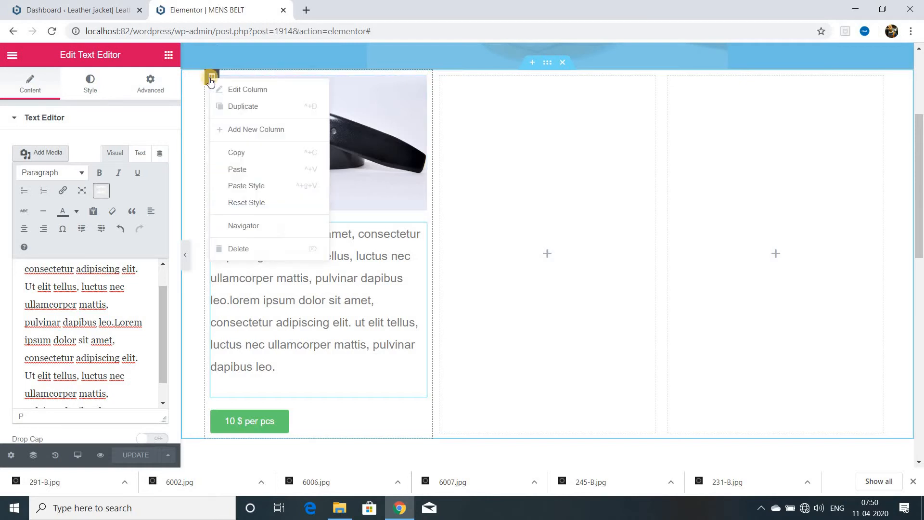
pyautogui.click(242, 106)
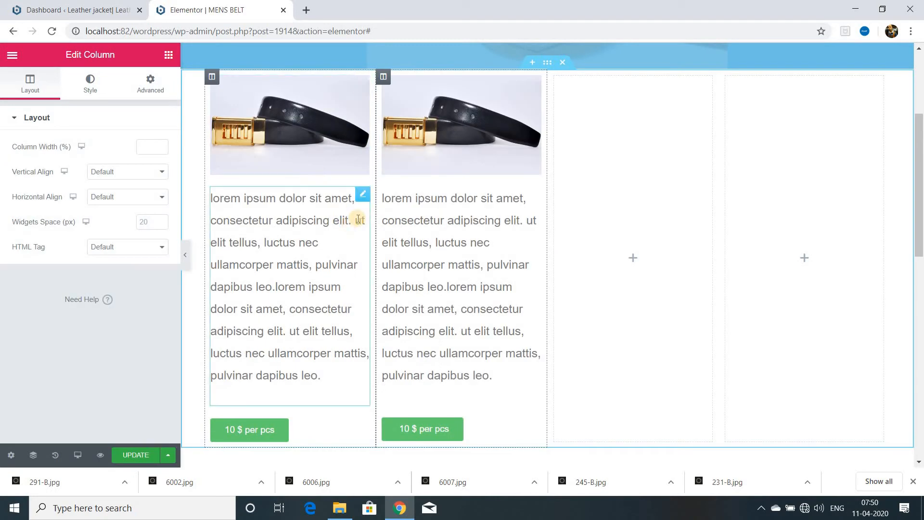
pyautogui.rightClick(383, 76)
pyautogui.click(426, 107)
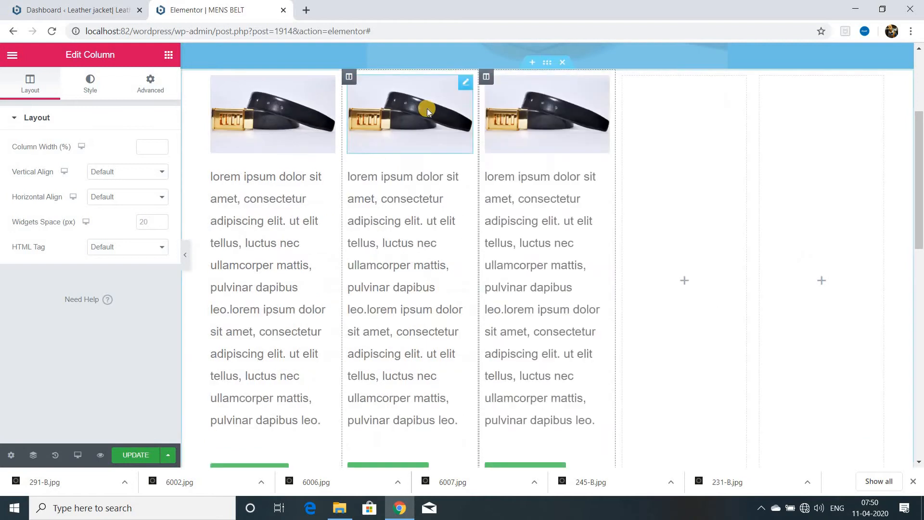
# Duplicate the third belt column to make a fourth, and delete the two empty columns beside it.
pyautogui.rightClick(485, 77)
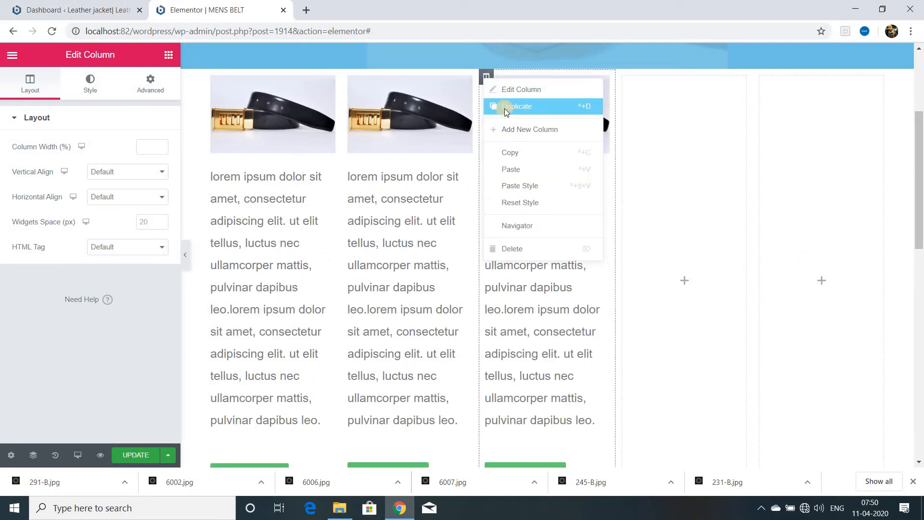
pyautogui.click(504, 110)
pyautogui.rightClick(670, 77)
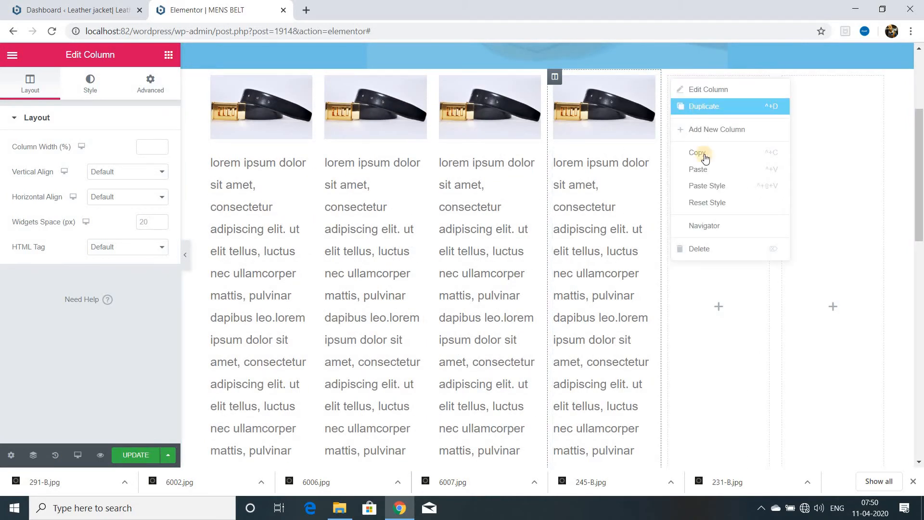
pyautogui.click(704, 249)
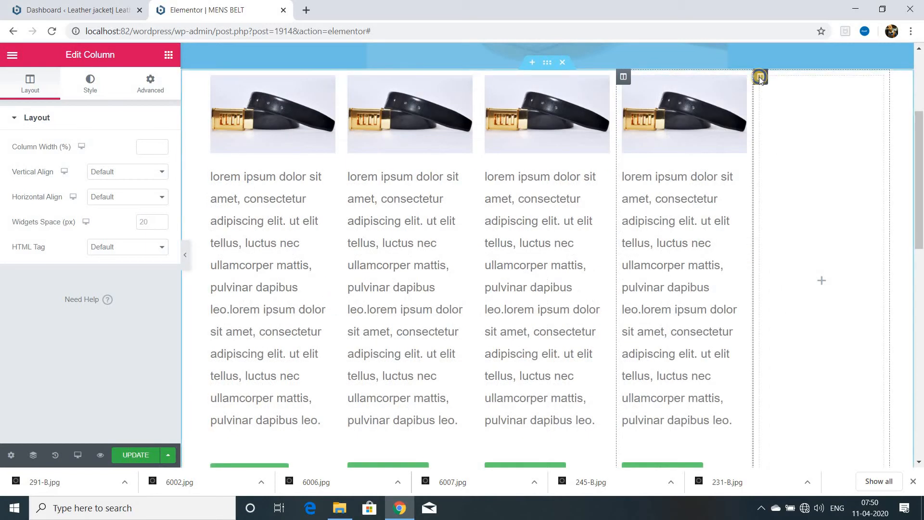
pyautogui.rightClick(762, 82)
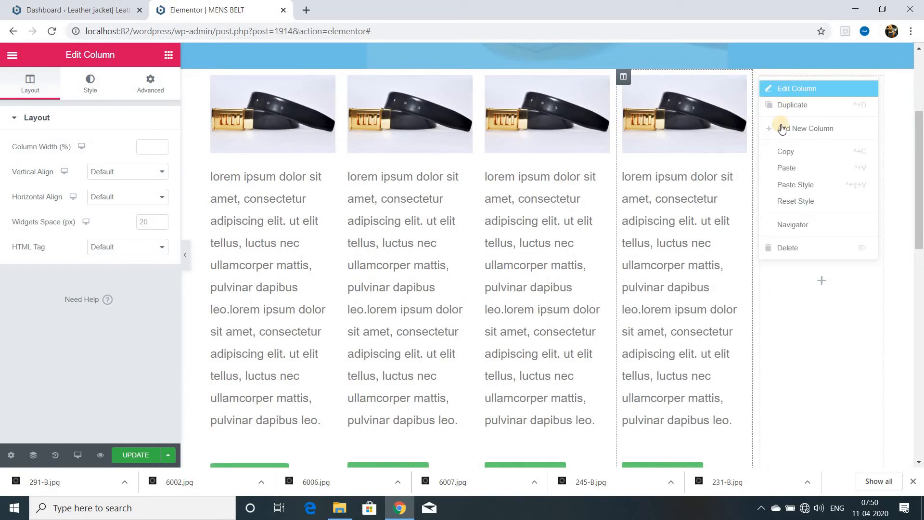
pyautogui.click(792, 248)
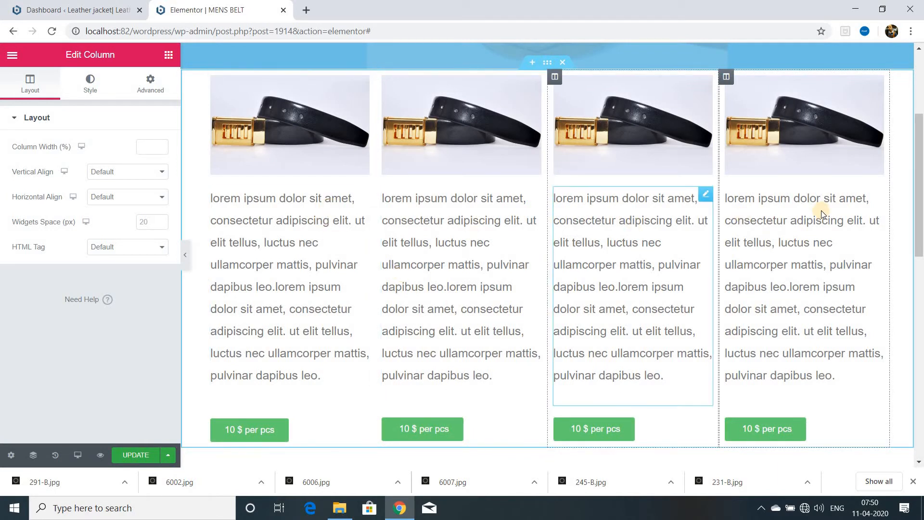
# Set the first column's belt image caption to Attachment Caption and look at its link options.
pyautogui.scroll(1, 541, 138)
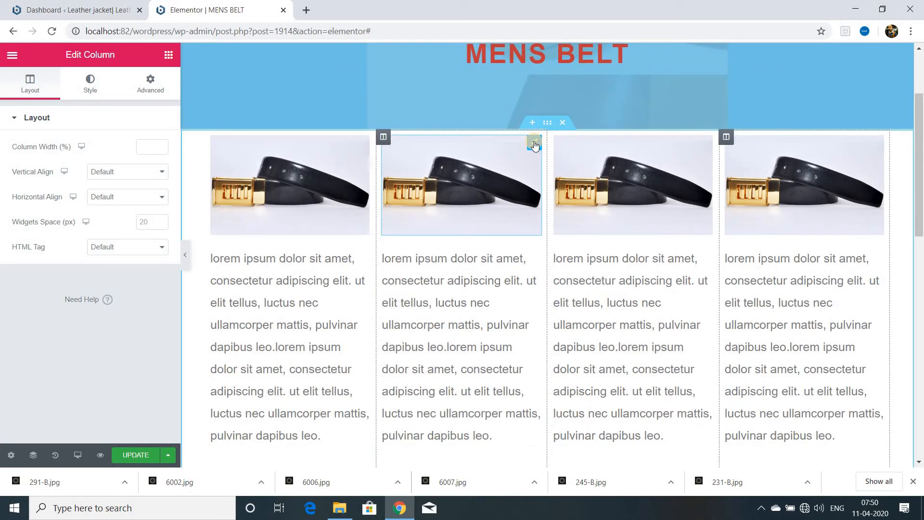
pyautogui.click(534, 141)
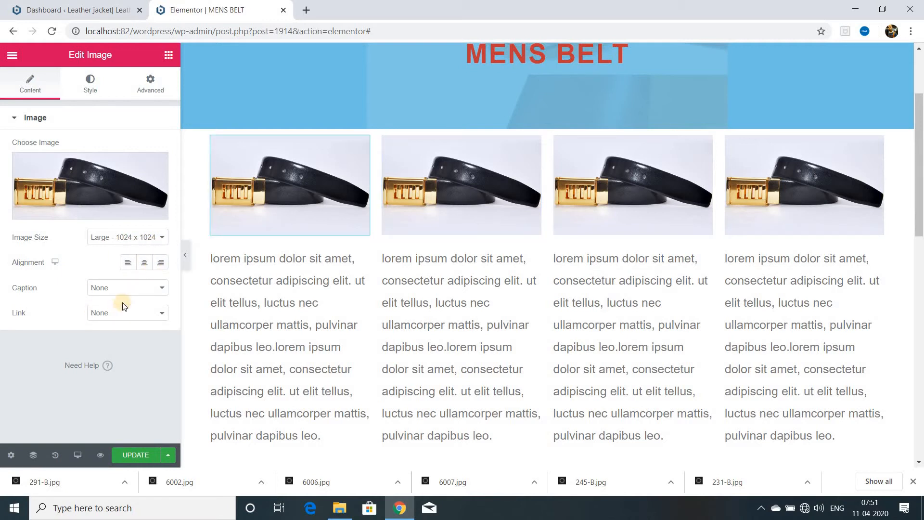
pyautogui.click(165, 288)
pyautogui.click(167, 317)
pyautogui.click(162, 288)
pyautogui.click(141, 309)
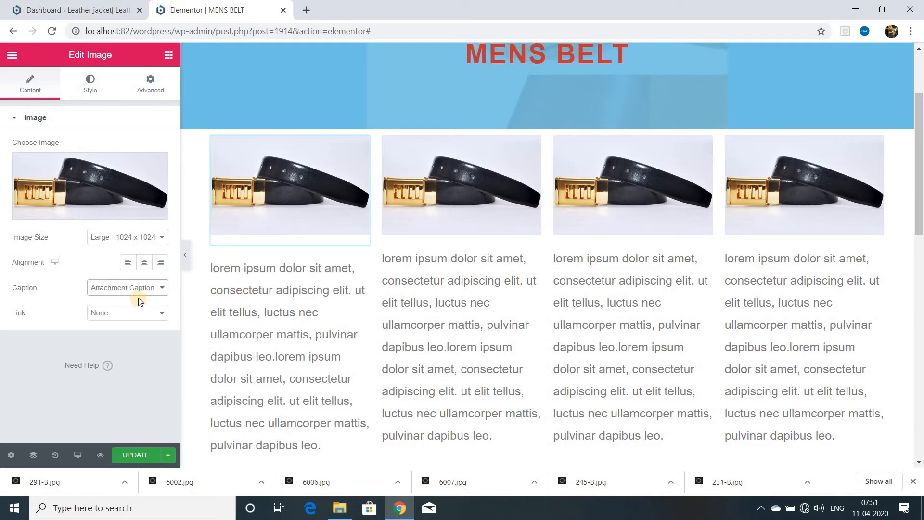
pyautogui.click(137, 313)
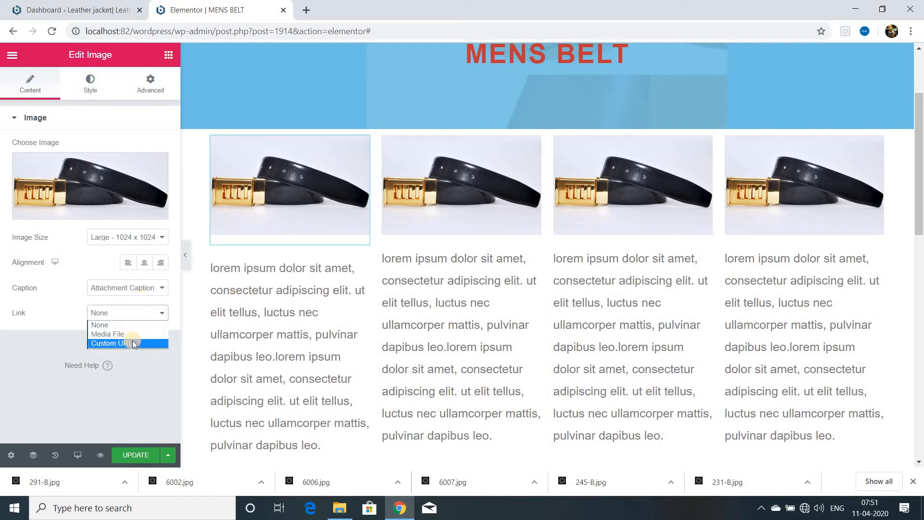
pyautogui.click(58, 347)
# Remove the second column's belt image and choose 291-B.jpg from the media library as its replacement.
pyautogui.click(533, 145)
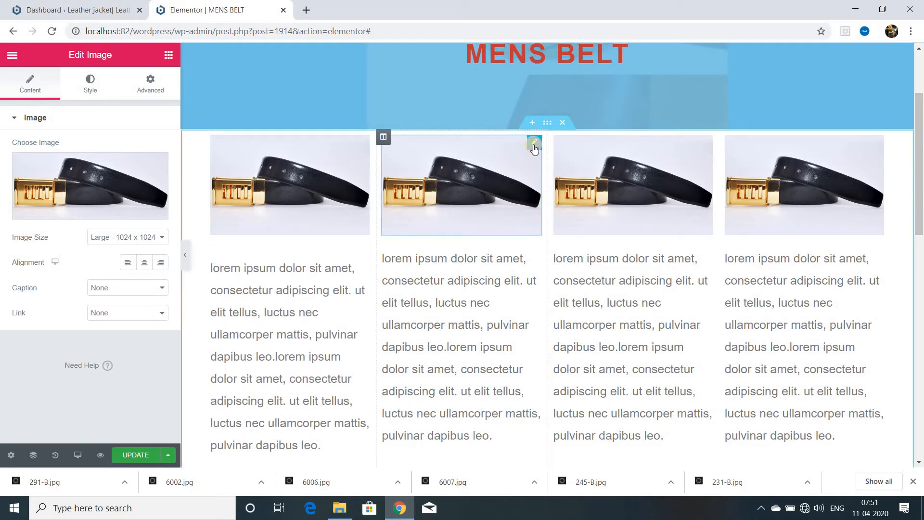
pyautogui.click(153, 163)
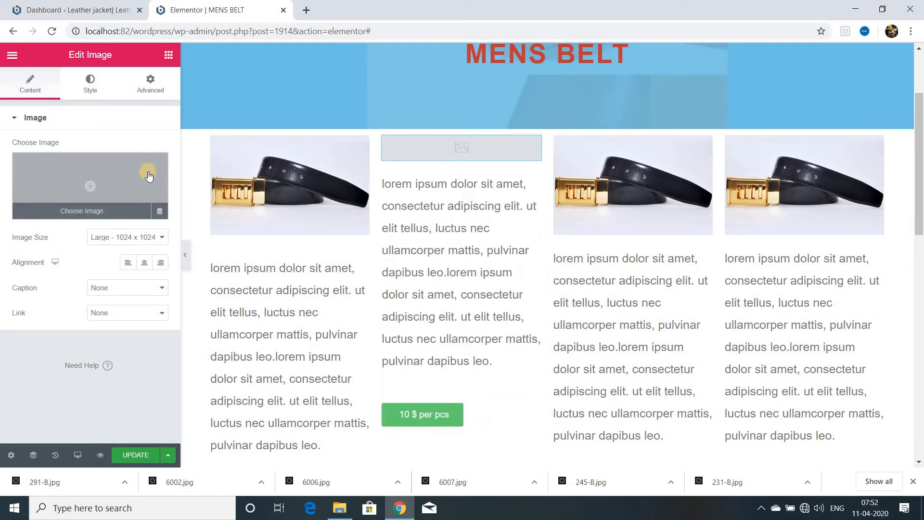
pyautogui.click(76, 212)
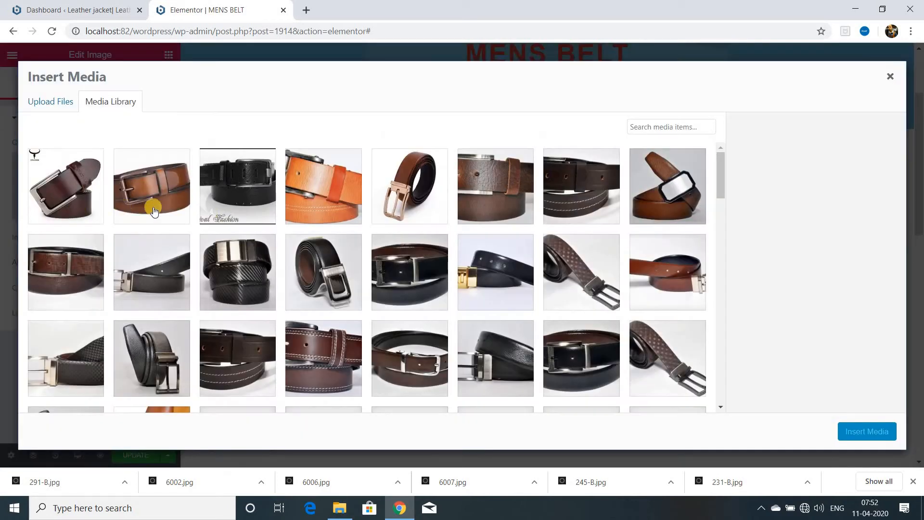
pyautogui.click(666, 183)
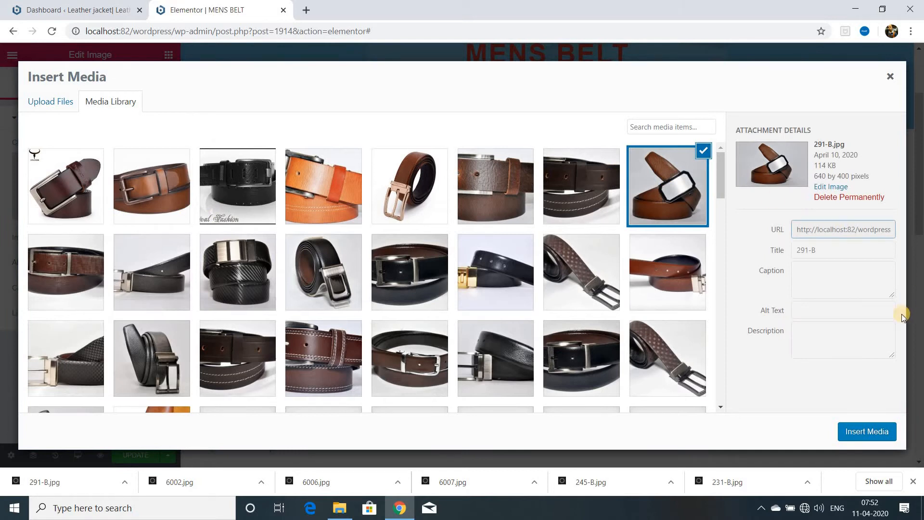
# Title the chosen image "formal belt", copy that text into its alt text, and insert it into the second column.
pyautogui.tripleClick(838, 248)
pyautogui.press('BackSpace')
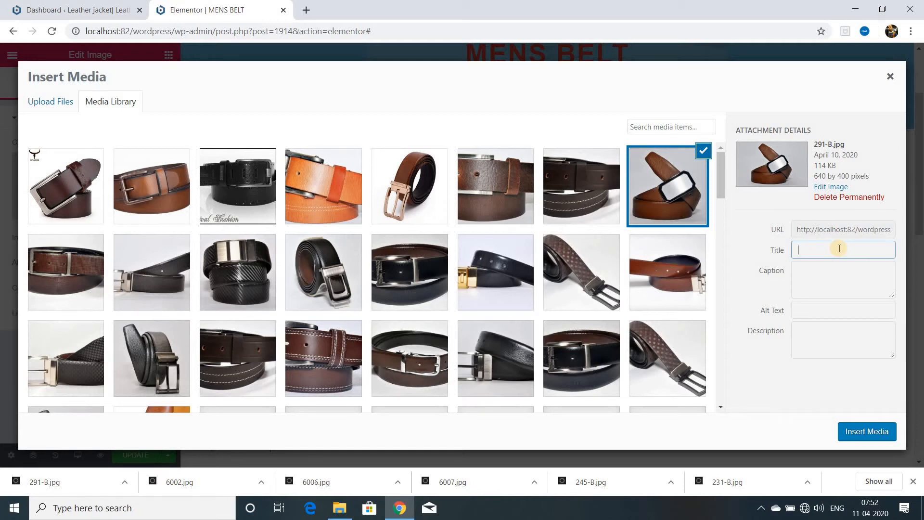
pyautogui.write('formal belt')
pyautogui.rightClick(839, 248)
pyautogui.click(846, 359)
pyautogui.hotkey('ctrl', 'c')
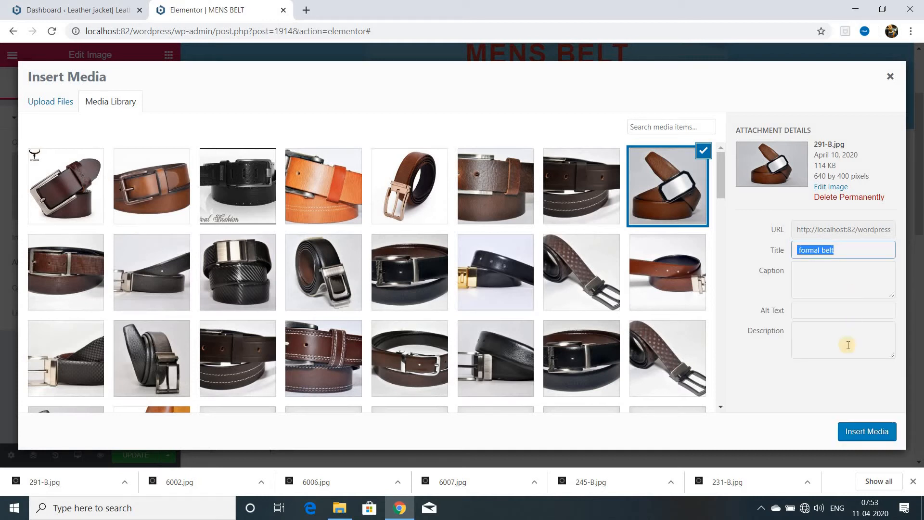
pyautogui.rightClick(803, 313)
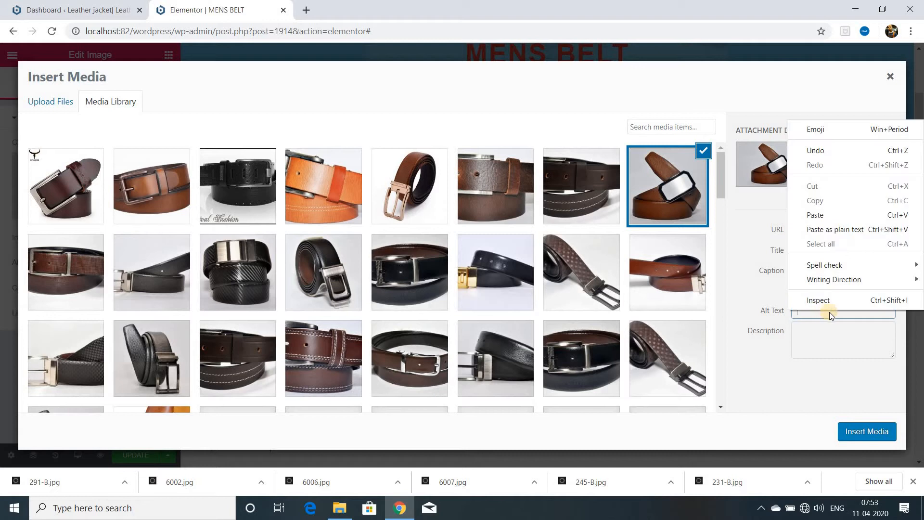
pyautogui.click(818, 215)
pyautogui.click(861, 433)
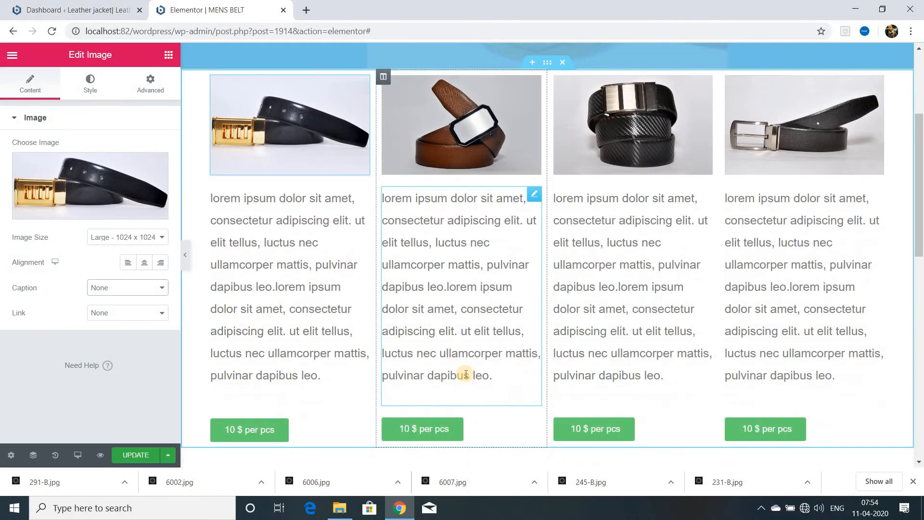
# Update the page and preview the four belt columns with the editing controls hidden.
pyautogui.click(140, 455)
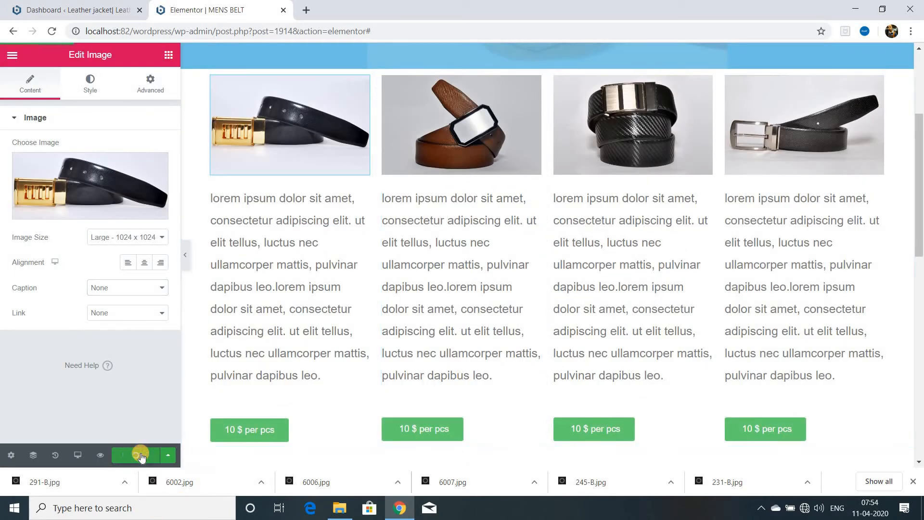
pyautogui.click(185, 256)
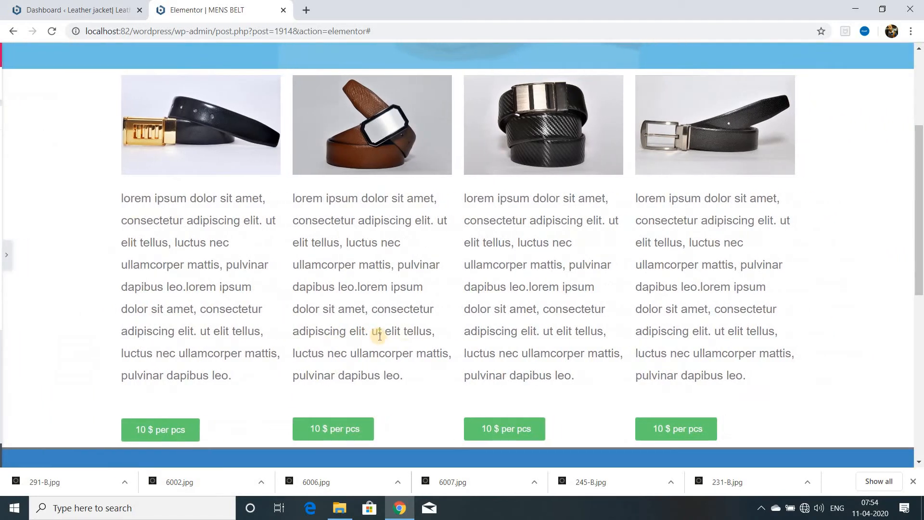
pyautogui.scroll(1, 406, 331)
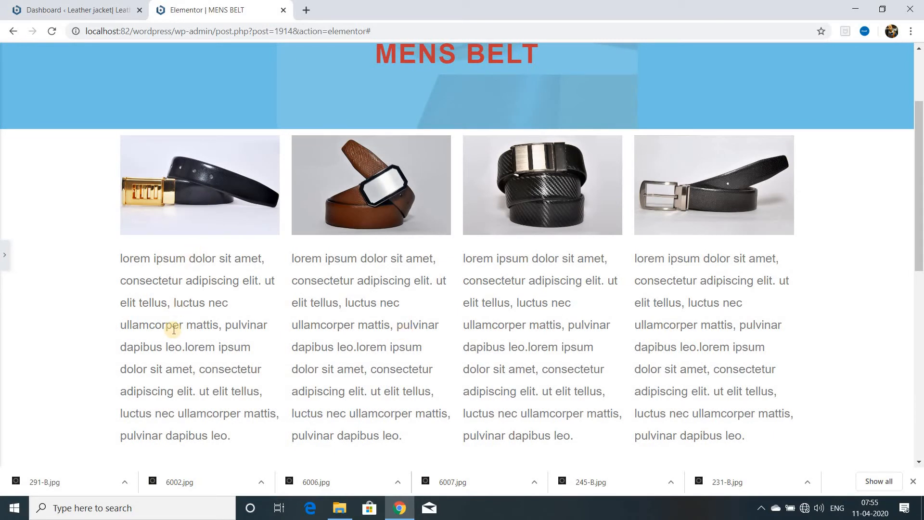
pyautogui.scroll(-2, 181, 329)
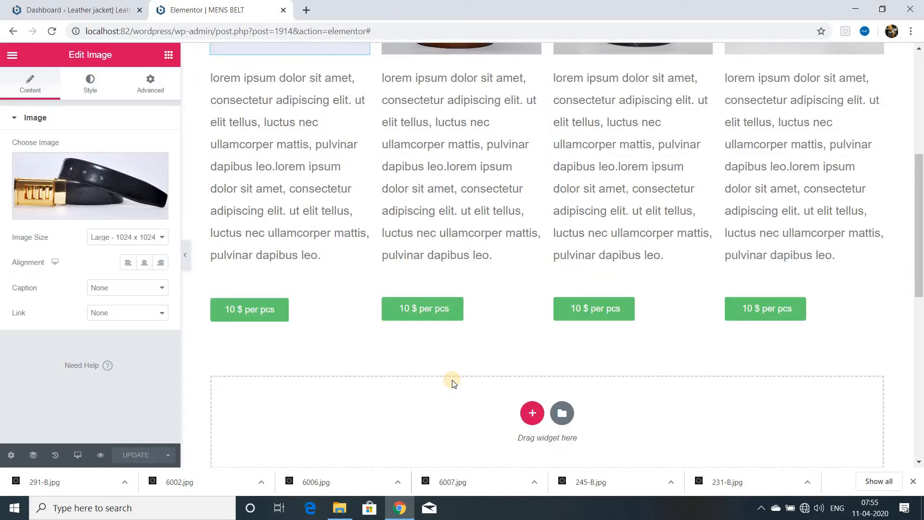
# Duplicate the whole four-column belt section below the MENS BELT banner.
pyautogui.scroll(6, 462, 337)
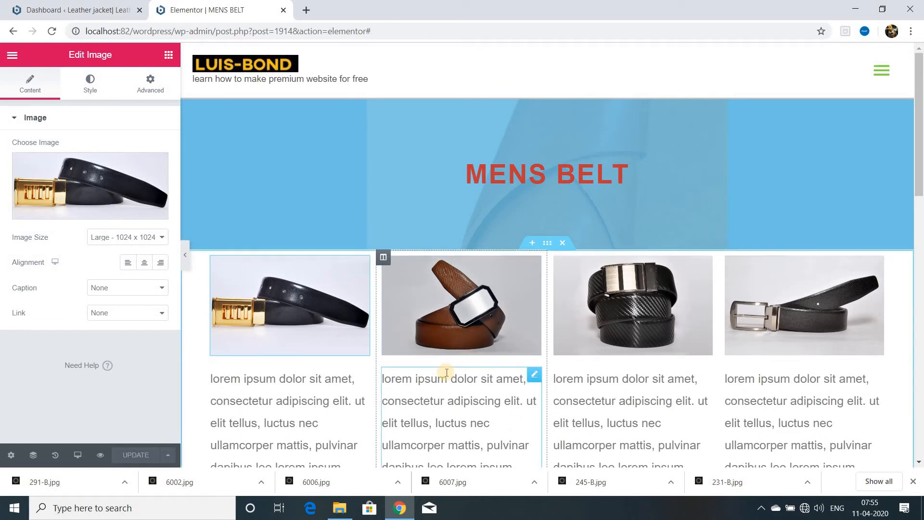
pyautogui.scroll(-3, 444, 381)
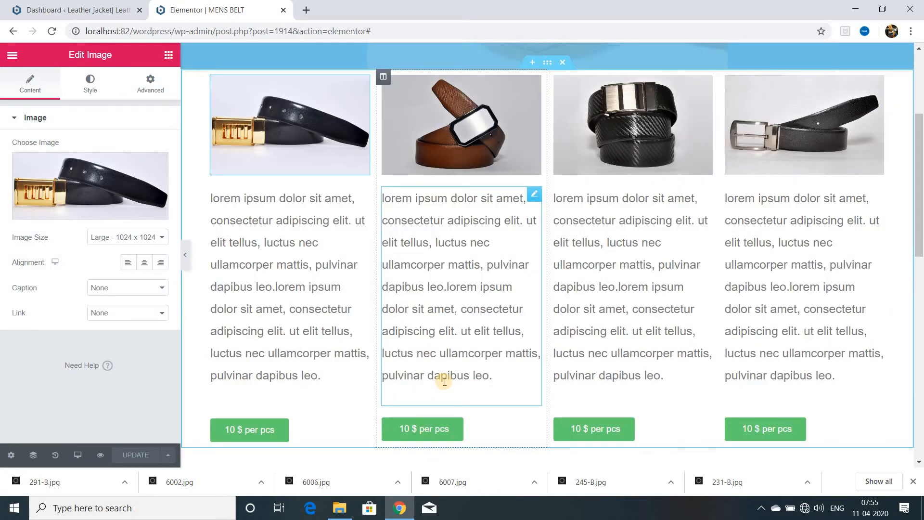
pyautogui.scroll(2, 445, 381)
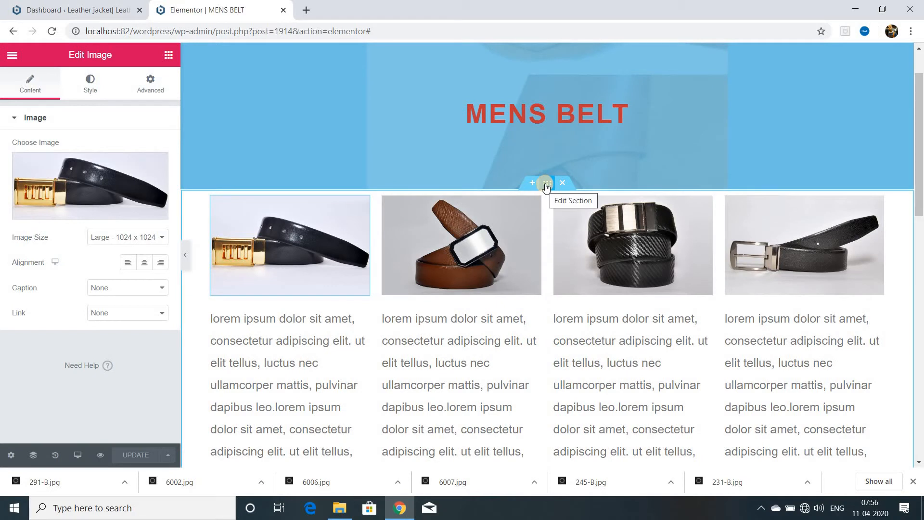
pyautogui.rightClick(545, 184)
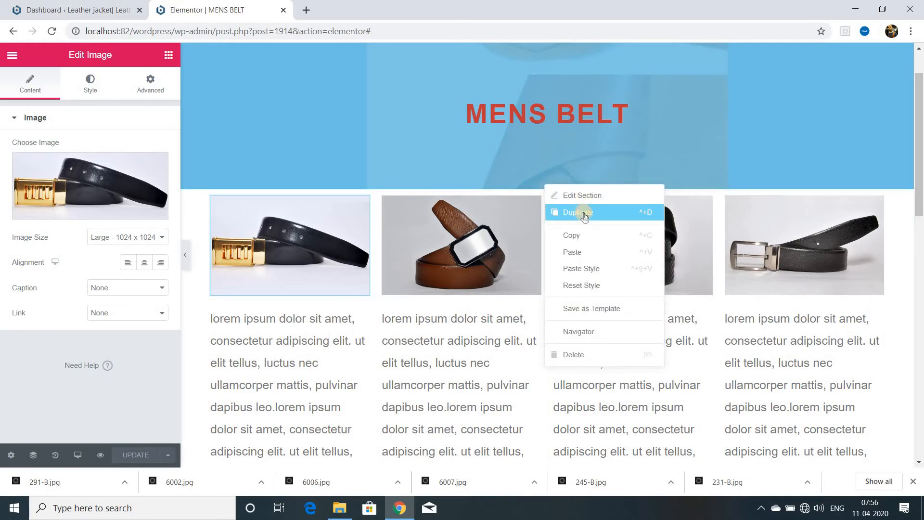
pyautogui.click(583, 215)
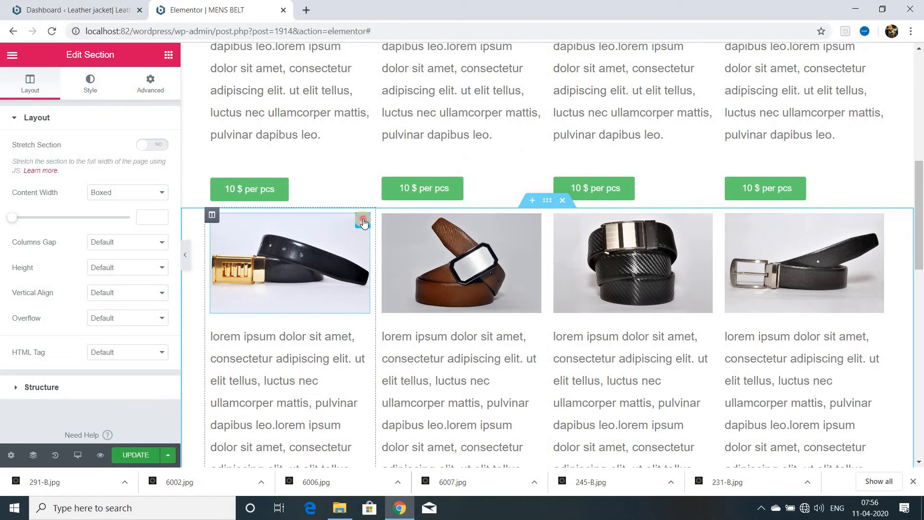
# Replace the belt images in the duplicated section with different belt photos from the media library.
pyautogui.click(363, 221)
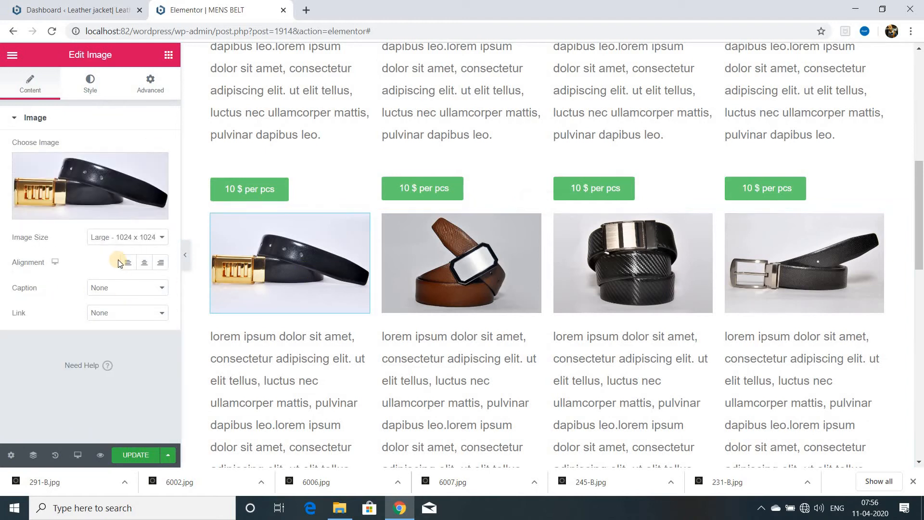
pyautogui.click(158, 210)
pyautogui.click(87, 212)
pyautogui.click(253, 353)
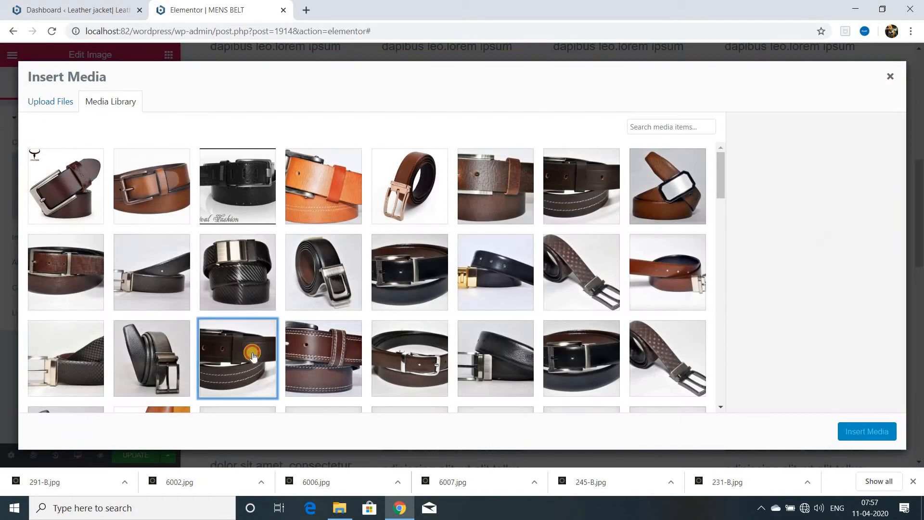
pyautogui.click(849, 432)
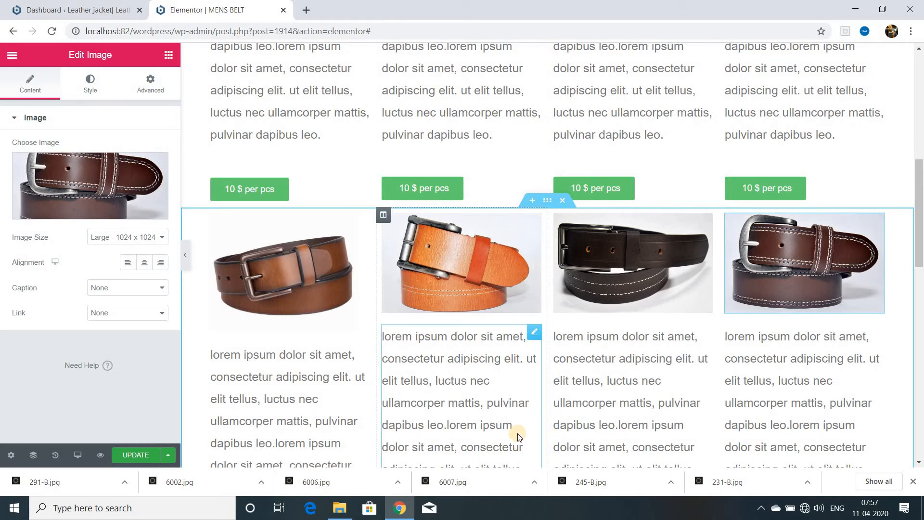
# Duplicate the "10 $ per pcs" button in each of the second section's four columns.
pyautogui.scroll(-5, 496, 398)
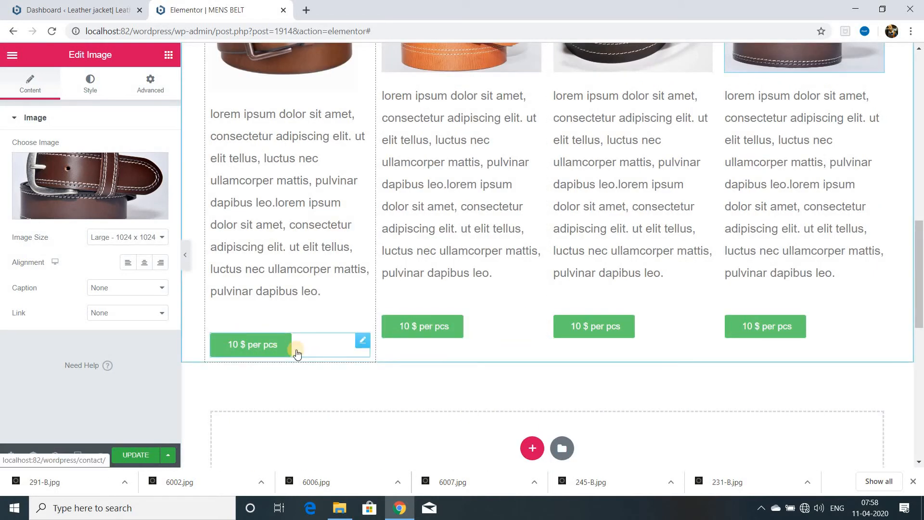
pyautogui.rightClick(419, 325)
pyautogui.click(420, 316)
pyautogui.rightClick(533, 320)
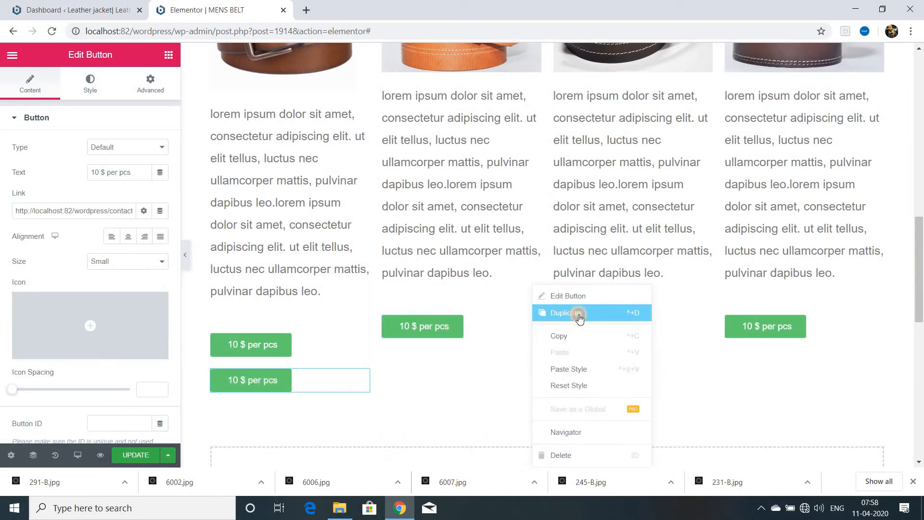
pyautogui.click(578, 314)
pyautogui.rightClick(702, 322)
pyautogui.click(746, 314)
pyautogui.rightClick(875, 320)
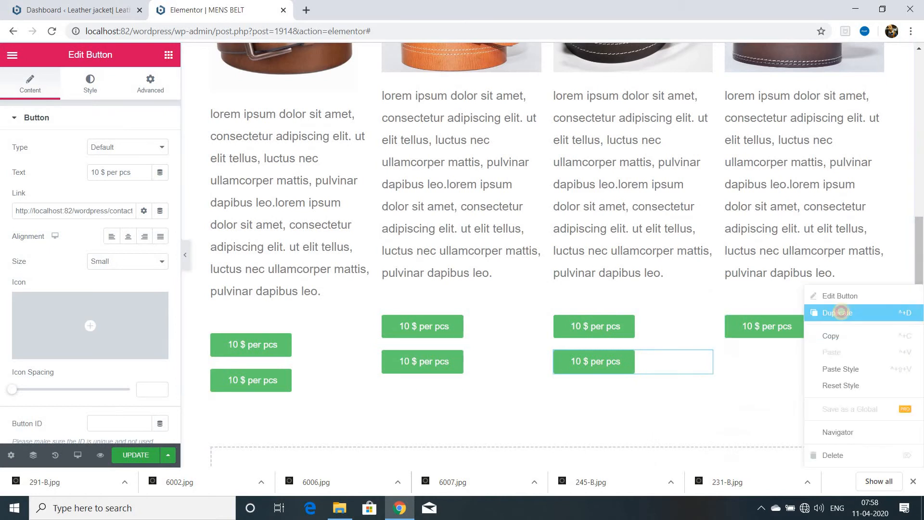
pyautogui.click(840, 313)
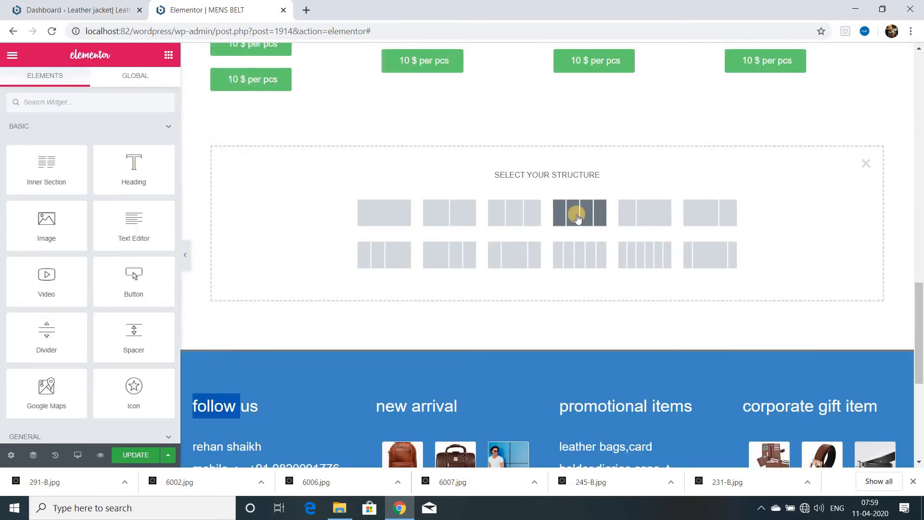
# Add a four-column section below the second belt row and move one duplicated price button into each of its columns.
pyautogui.click(577, 218)
pyautogui.click(576, 214)
pyautogui.moveTo(251, 79); pyautogui.dragTo(352, 98)
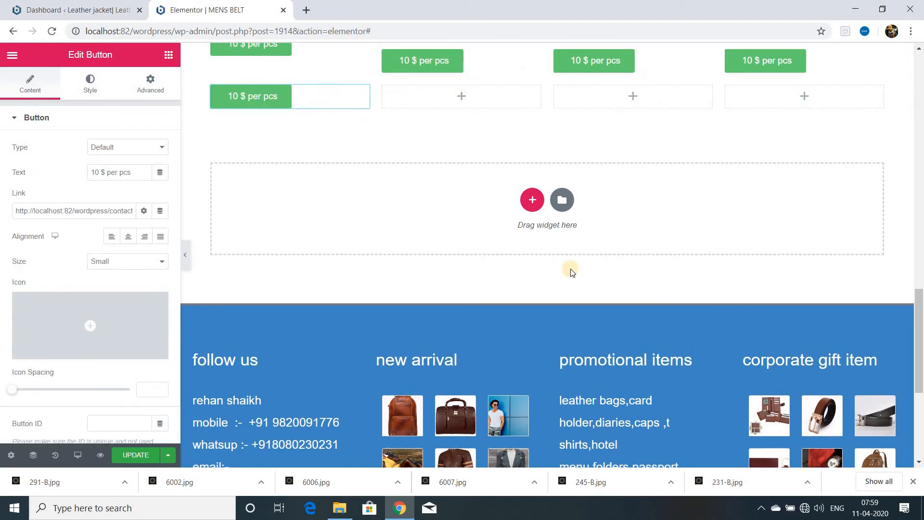
pyautogui.moveTo(527, 68); pyautogui.dragTo(867, 89)
# Delete the original price buttons from the four columns of the second belt section, keeping the separate button row, and update the page.
pyautogui.scroll(2, 849, 138)
pyautogui.rightClick(272, 163)
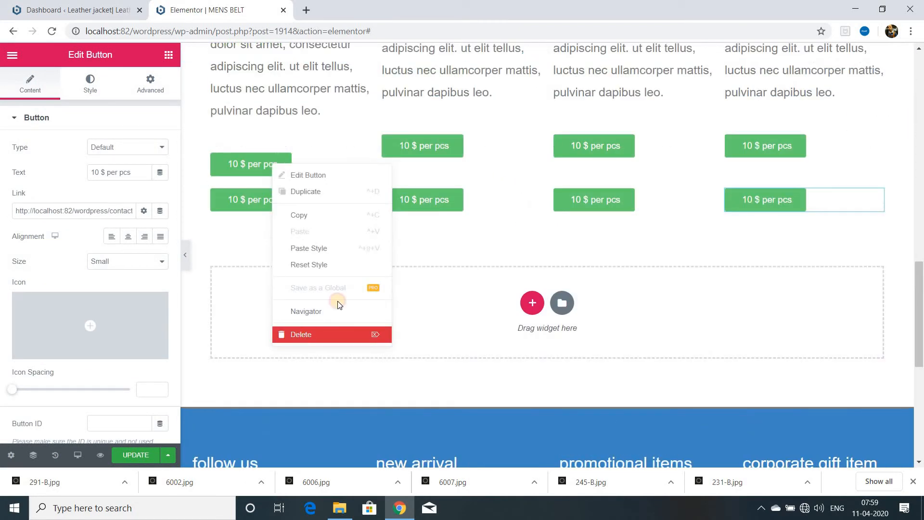
pyautogui.click(329, 333)
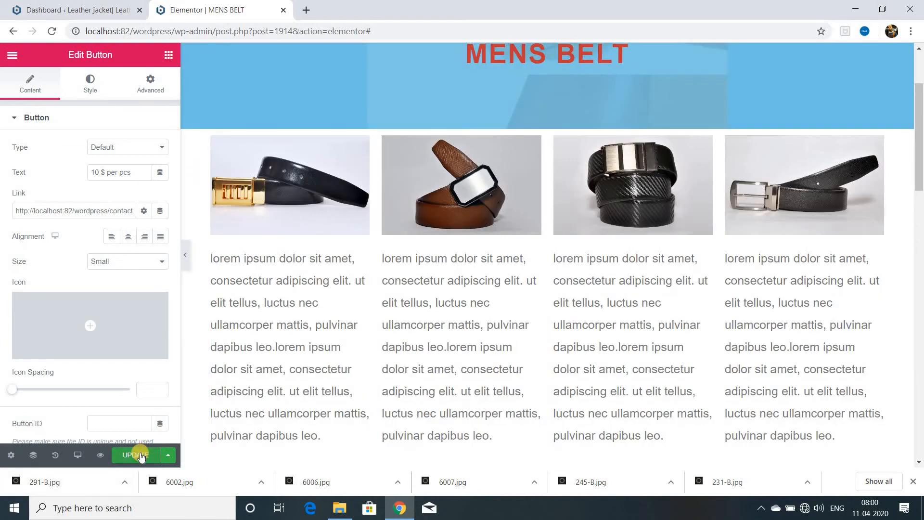
pyautogui.click(139, 455)
# Set the top and bottom margins of the first belt section below the MENS BELT banner to 100 px.
pyautogui.scroll(-4, 493, 299)
pyautogui.scroll(3, 494, 296)
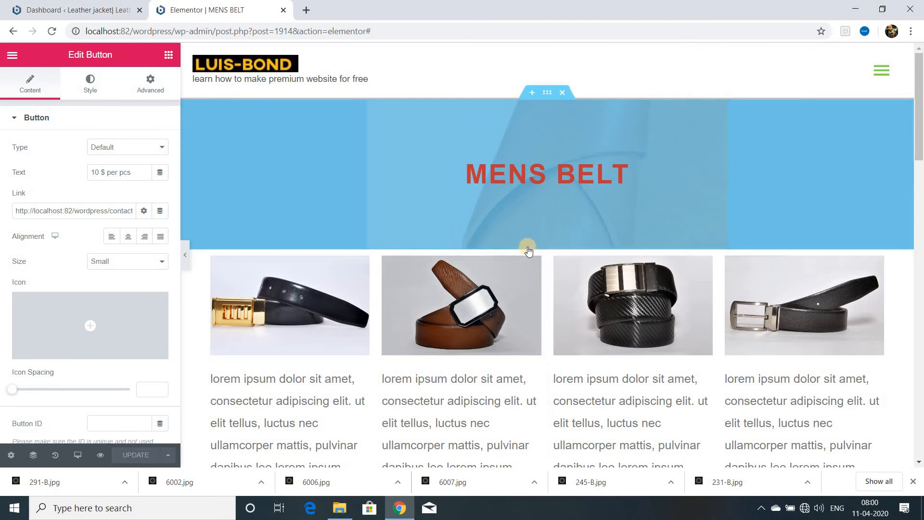
pyautogui.scroll(-10, 489, 296)
pyautogui.scroll(-4, 496, 318)
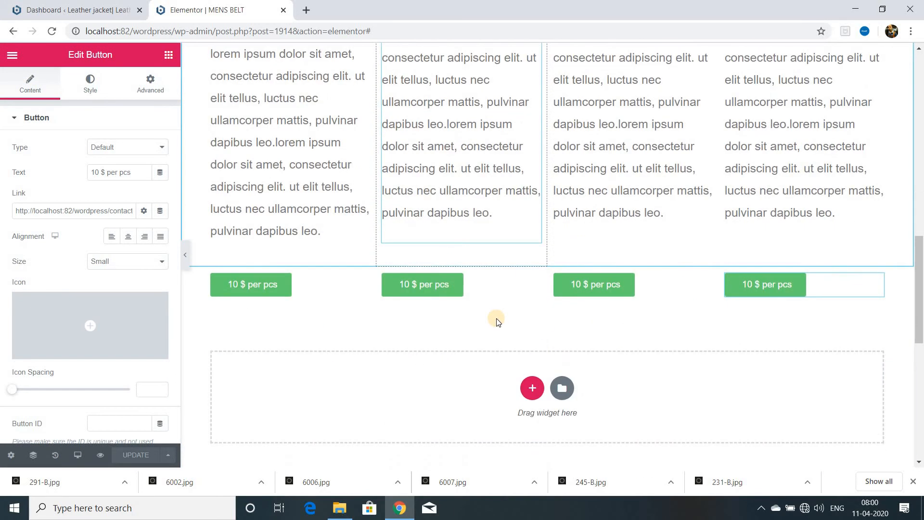
pyautogui.scroll(4, 496, 317)
pyautogui.scroll(15, 496, 316)
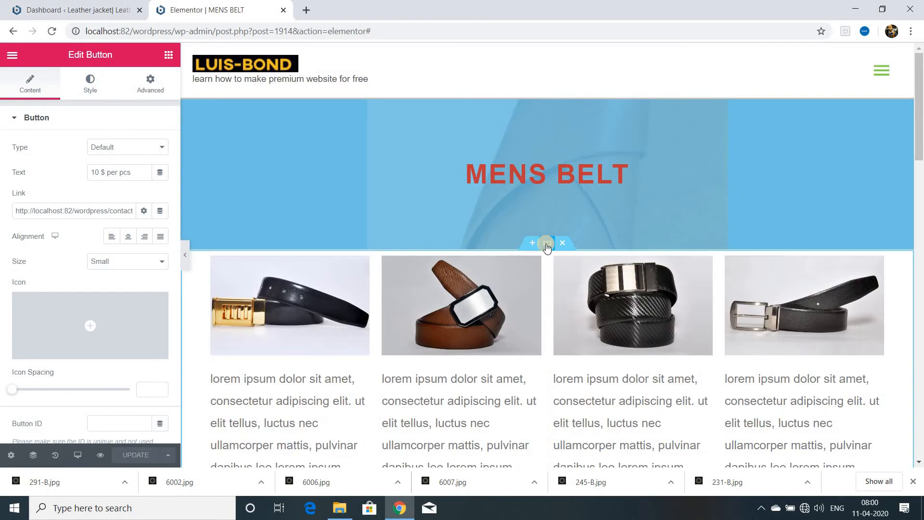
pyautogui.click(546, 243)
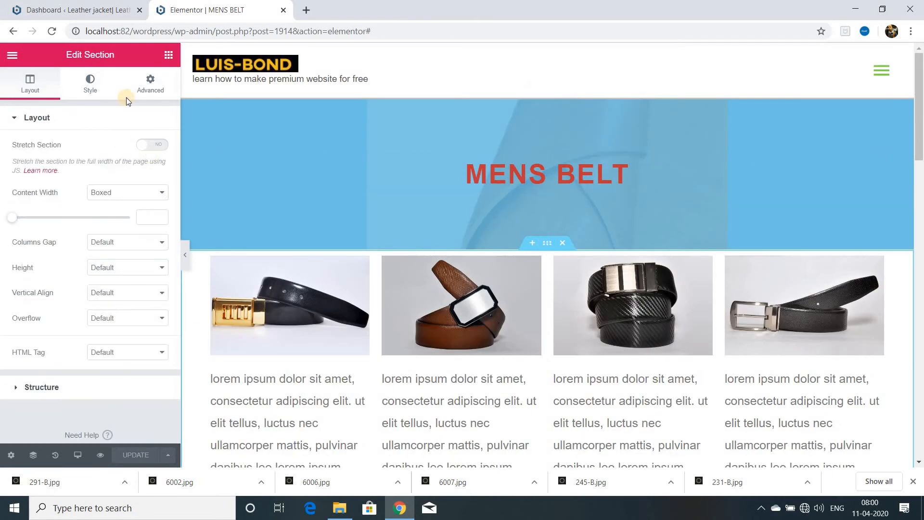
pyautogui.click(152, 91)
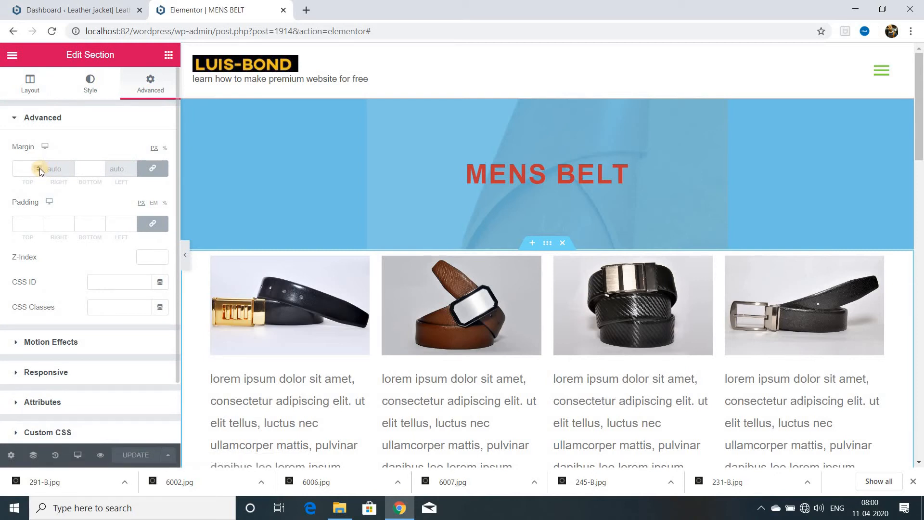
pyautogui.click(27, 168)
pyautogui.write('100')
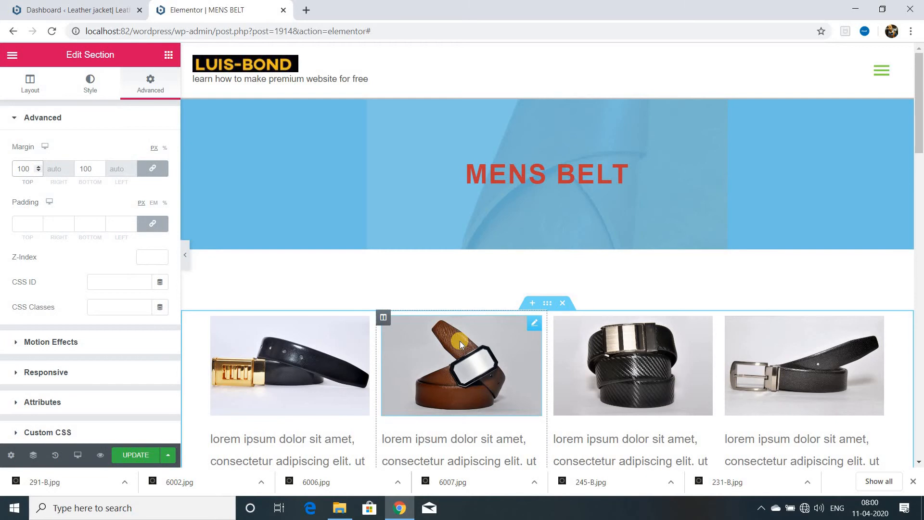
# Reduce the first belt section's top and bottom margins to 75 px and update the page.
pyautogui.press('BackSpace')
pyautogui.press('BackSpace')
pyautogui.press('BackSpace')
pyautogui.write('75')
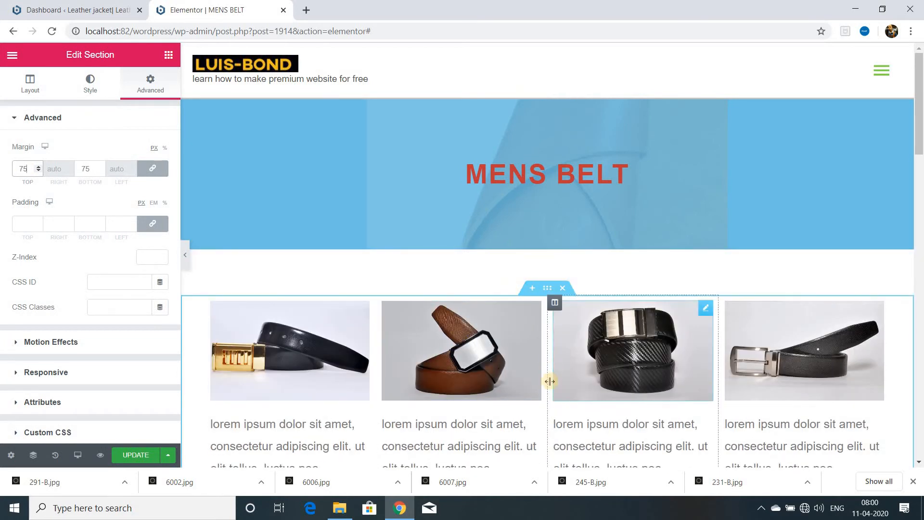
pyautogui.scroll(-7, 544, 361)
pyautogui.scroll(7, 541, 380)
pyautogui.click(136, 455)
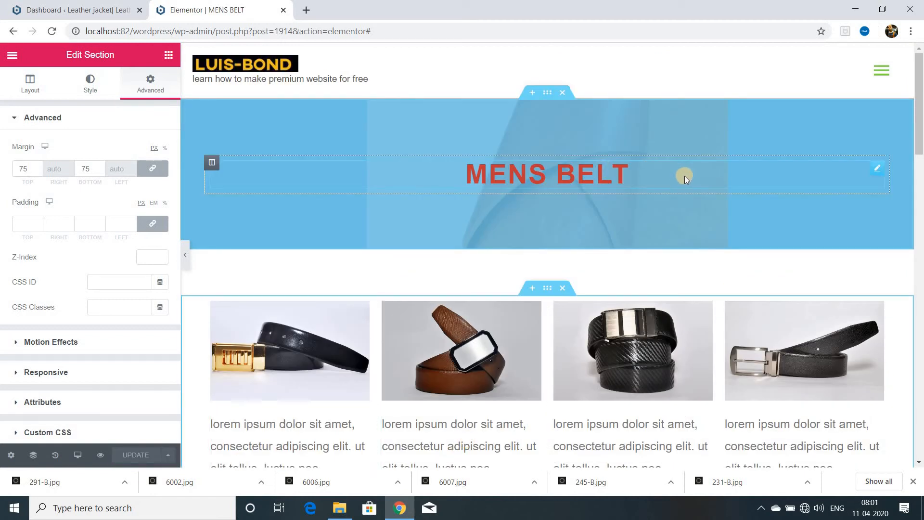
# Give the MENS BELT heading a Fade In Down entrance animation and update the page.
pyautogui.click(876, 167)
pyautogui.click(69, 354)
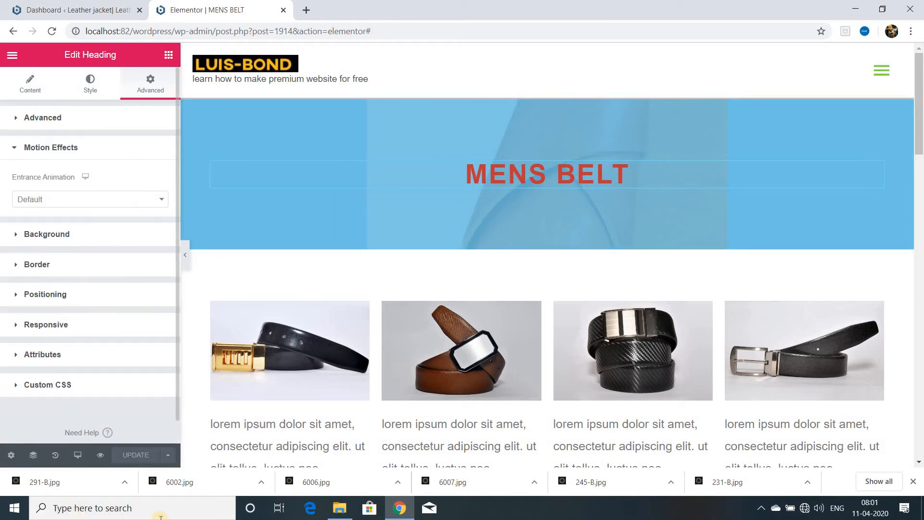
pyautogui.click(135, 201)
pyautogui.click(43, 309)
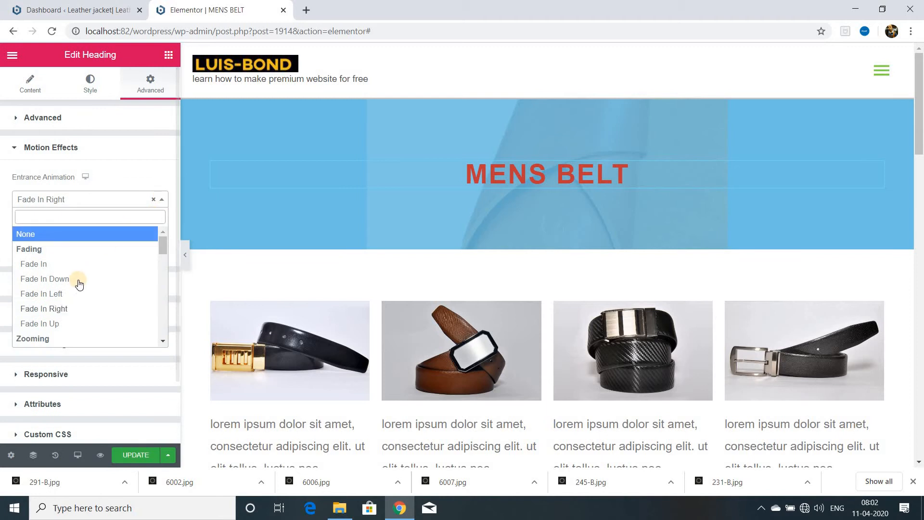
pyautogui.click(77, 284)
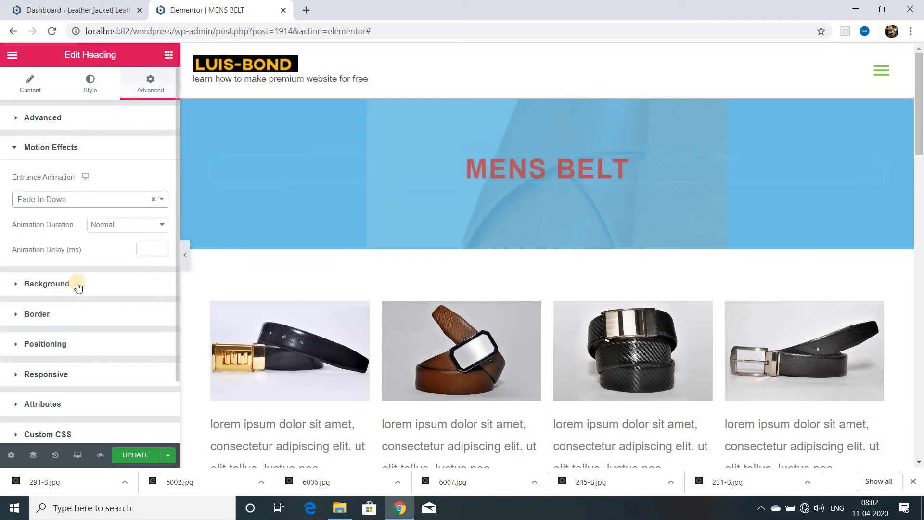
pyautogui.click(135, 455)
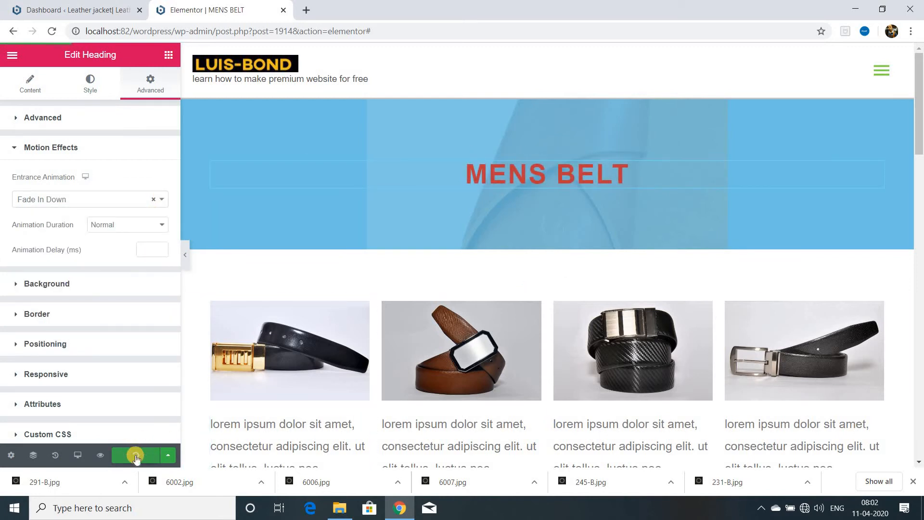
# Set the entrance animation of the first price button in the upper belt row to Fade In Left.
pyautogui.scroll(-8, 363, 235)
pyautogui.click(364, 231)
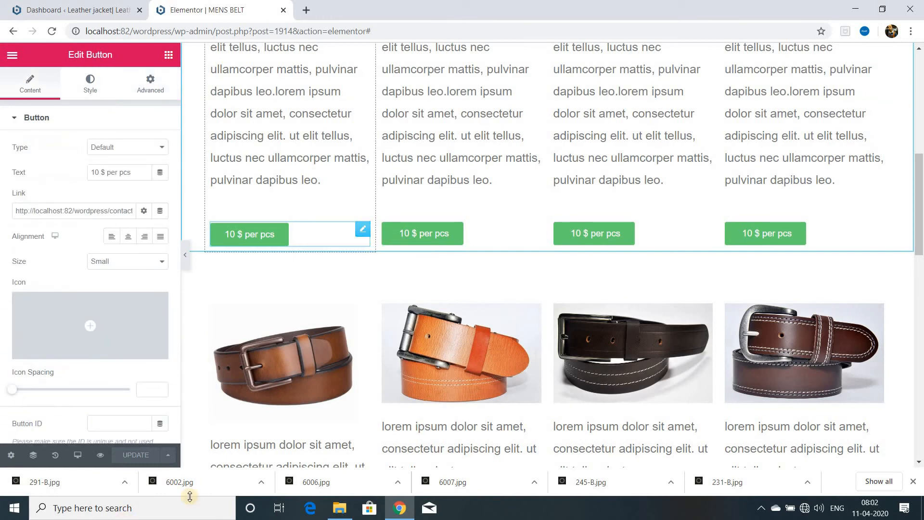
pyautogui.click(150, 84)
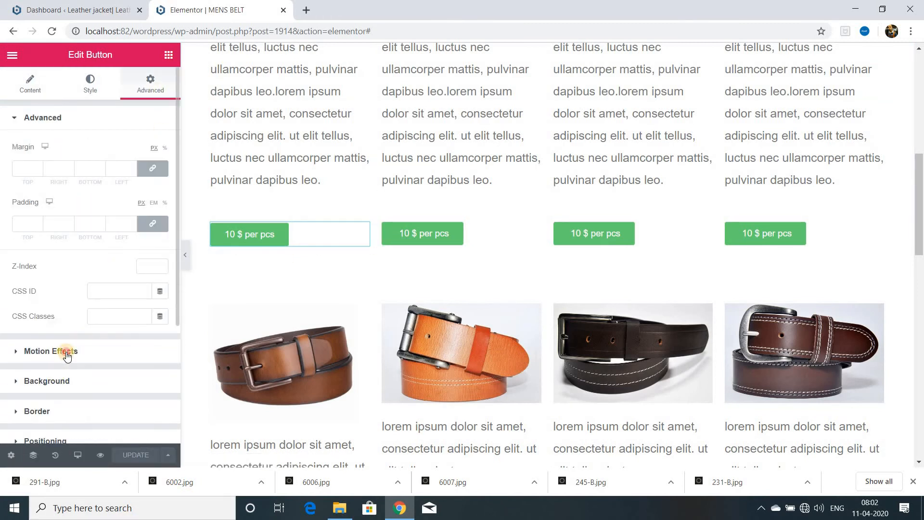
pyautogui.click(64, 352)
pyautogui.click(160, 199)
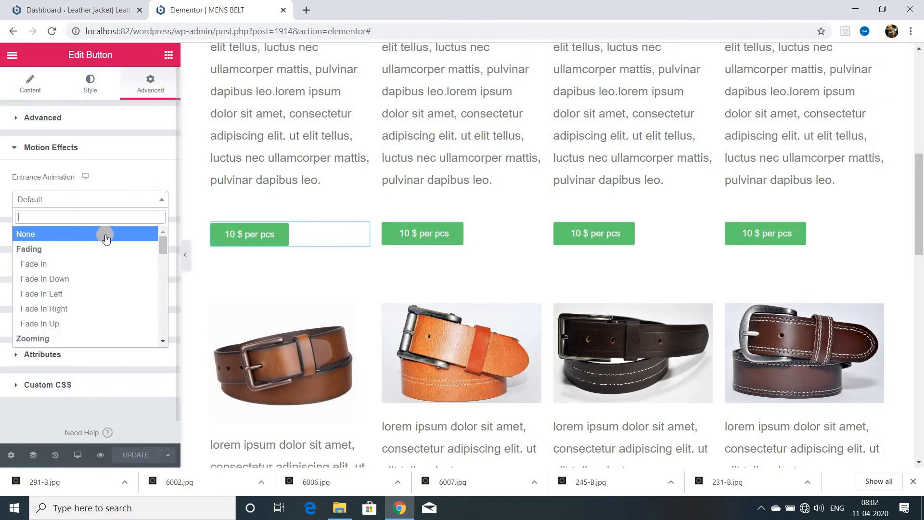
pyautogui.click(73, 291)
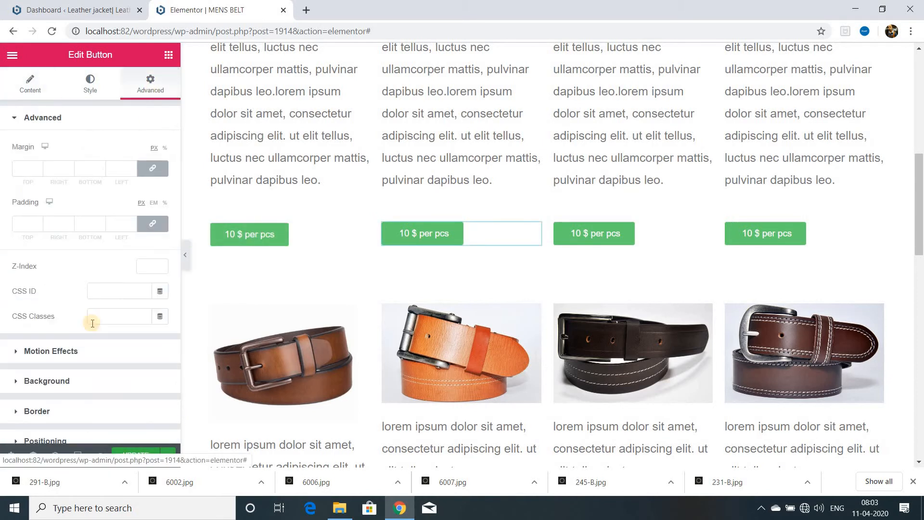
# Set the upper row's second price button to enter with Fade In Right and the third with Fade In Left.
pyautogui.click(62, 353)
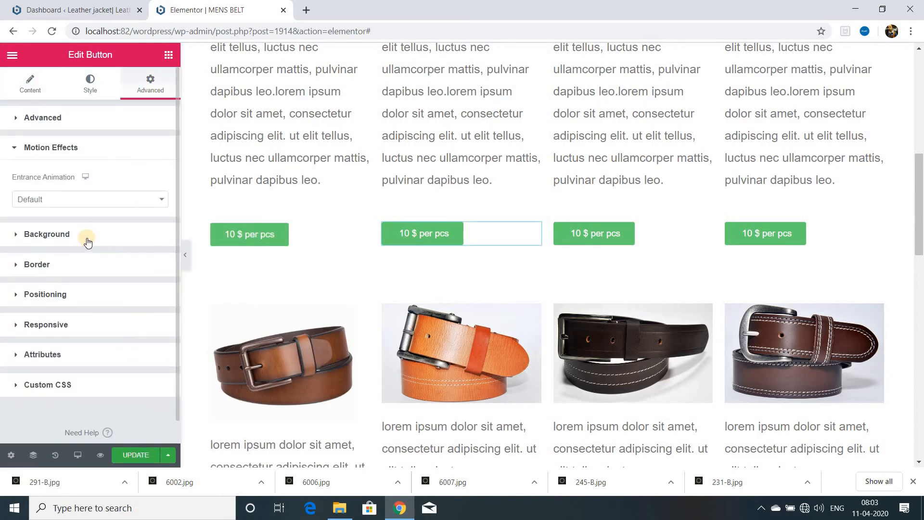
pyautogui.click(84, 199)
pyautogui.click(77, 308)
pyautogui.click(693, 233)
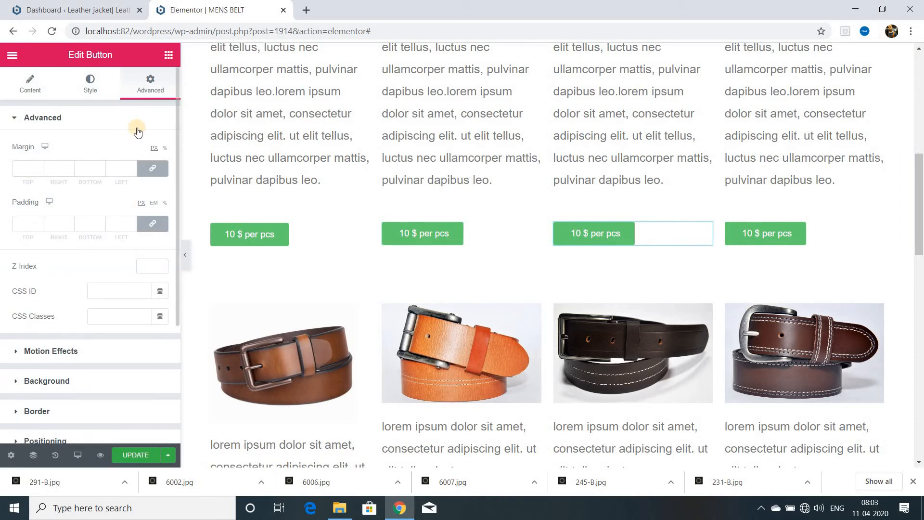
pyautogui.click(143, 148)
pyautogui.click(110, 199)
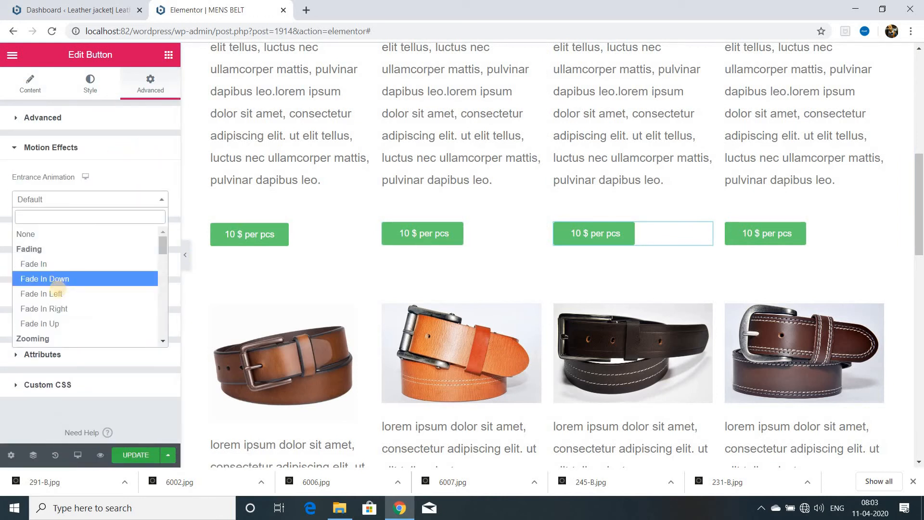
pyautogui.click(54, 295)
# Try fading entrance animations on the upper row's fourth price button and settle on Bounce In Right.
pyautogui.click(875, 229)
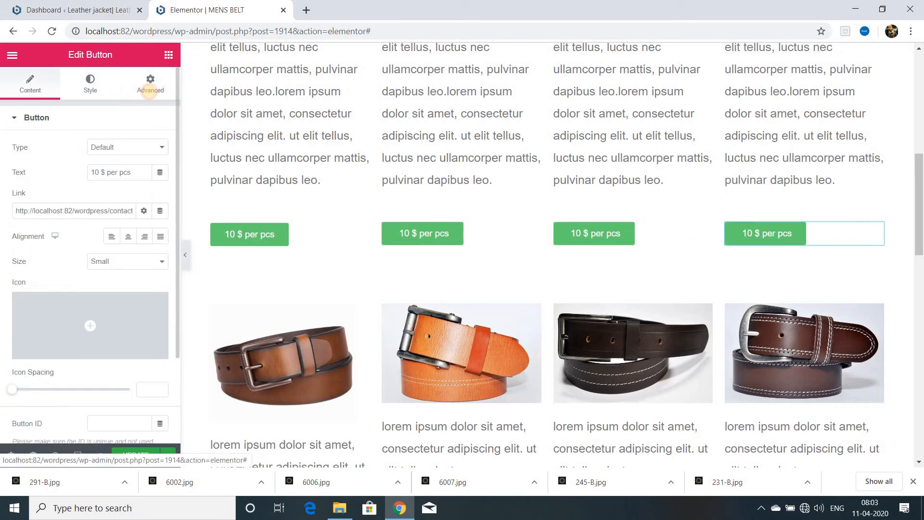
pyautogui.click(150, 88)
pyautogui.click(87, 349)
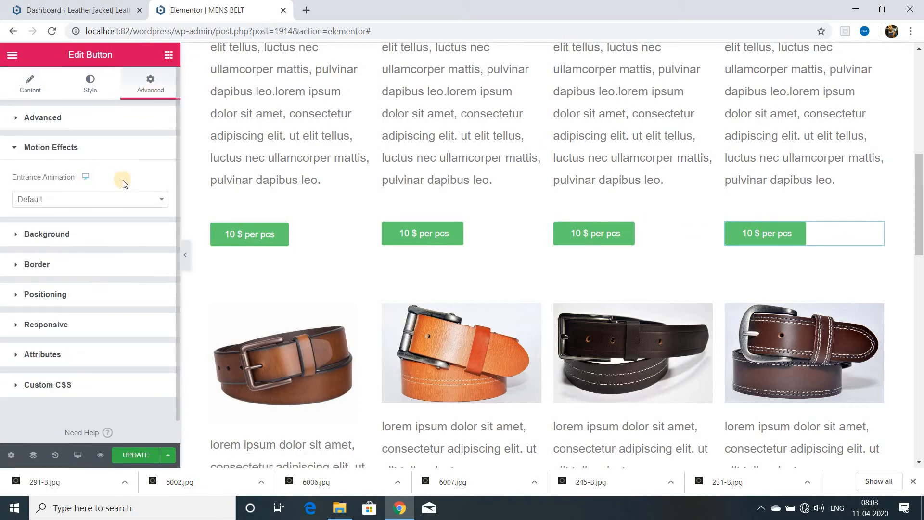
pyautogui.click(159, 199)
pyautogui.click(74, 295)
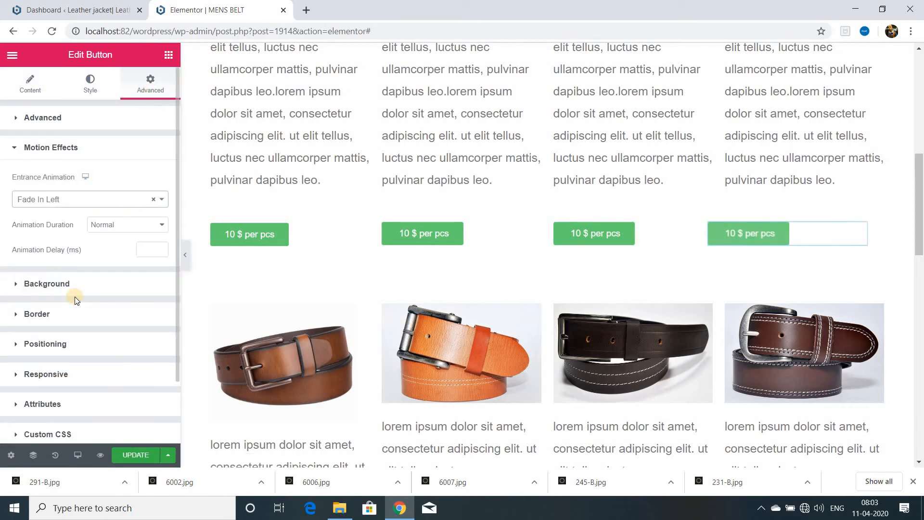
pyautogui.click(161, 199)
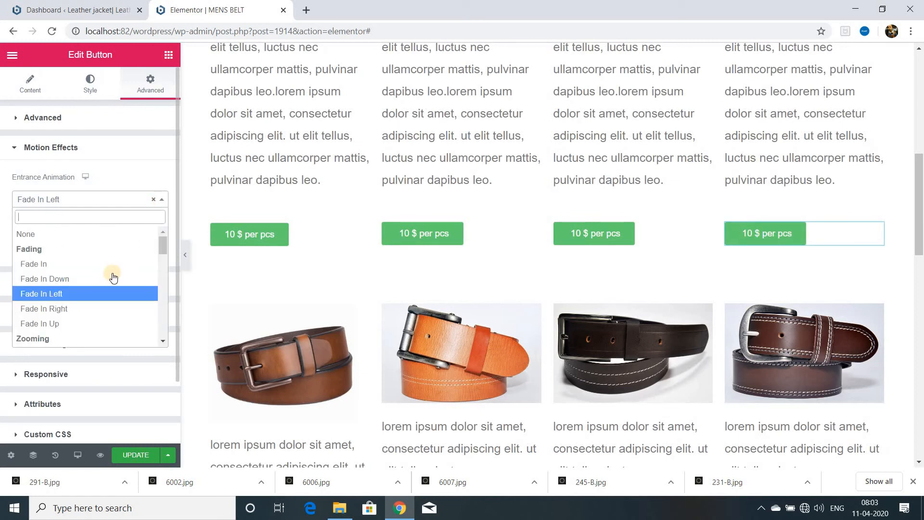
pyautogui.click(75, 308)
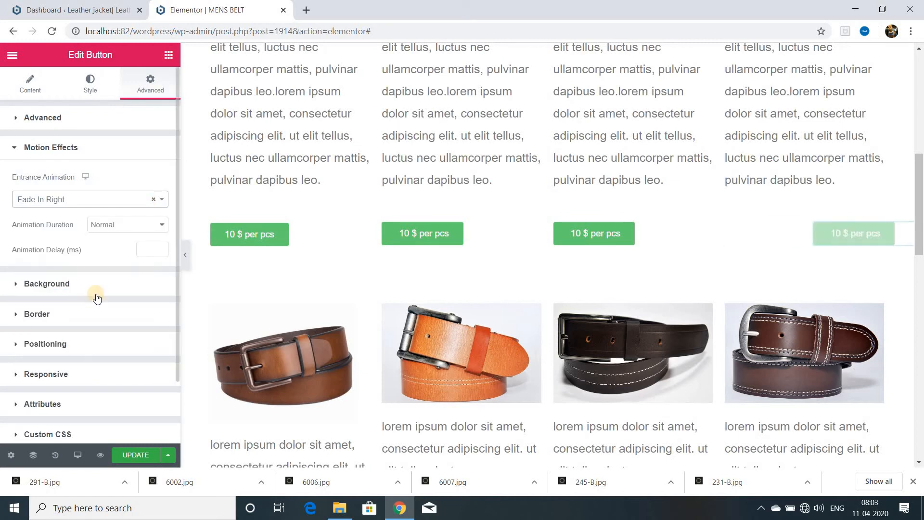
pyautogui.click(157, 199)
pyautogui.scroll(-3, 100, 306)
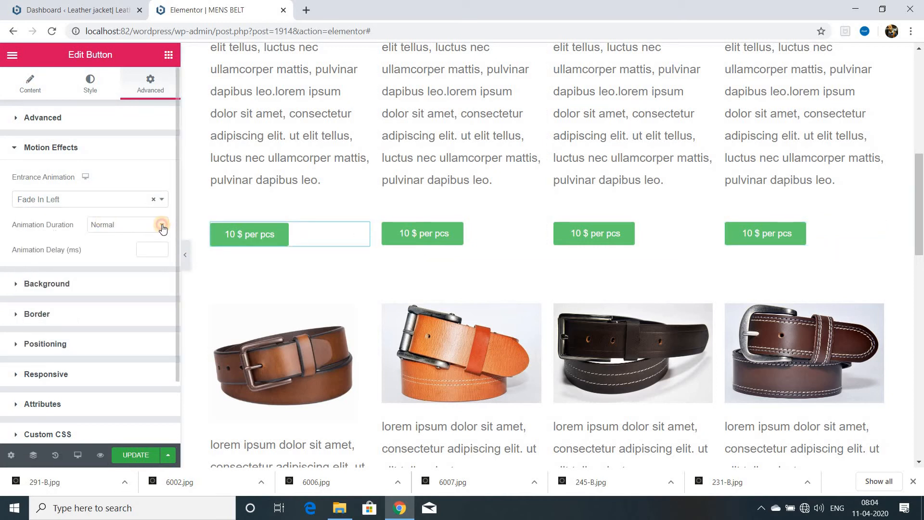
# Set the animation duration of the upper row's first price button to Slow.
pyautogui.click(163, 228)
pyautogui.click(124, 239)
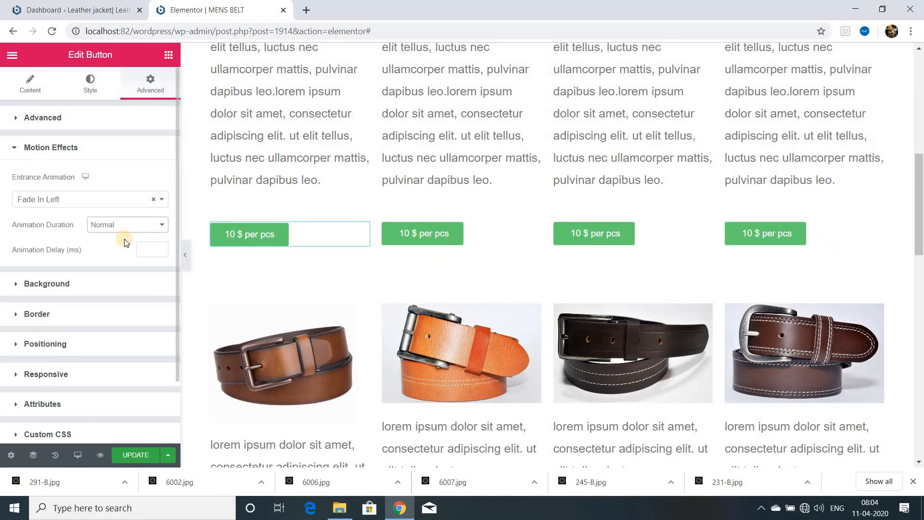
pyautogui.click(160, 247)
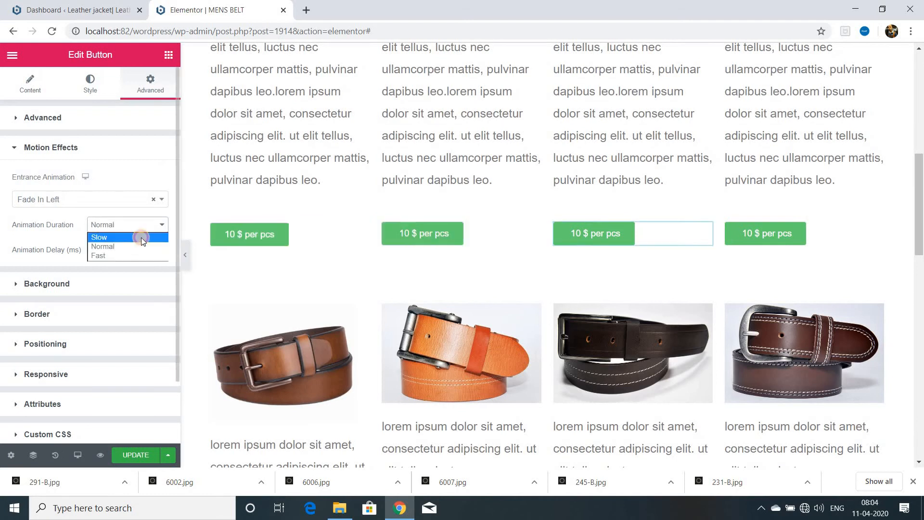
# Set Slow animation duration on the third and fourth price buttons, with delays of 1500 ms and 1250 ms respectively.
pyautogui.click(141, 238)
pyautogui.click(152, 247)
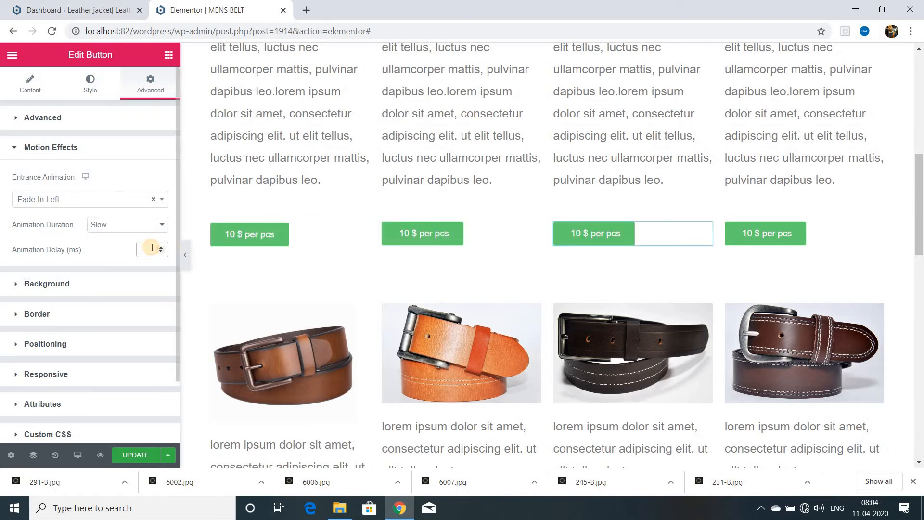
pyautogui.write('1500')
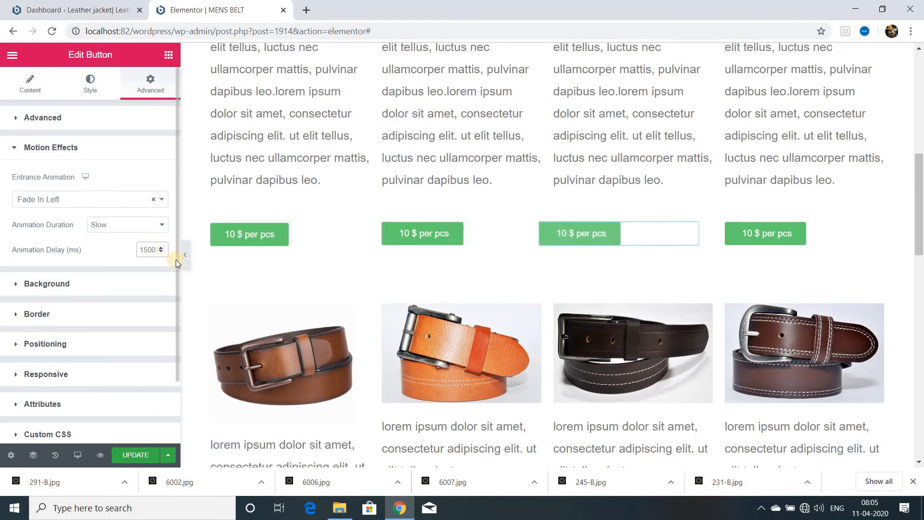
pyautogui.click(738, 236)
# Preview the page changes in a separate tab, and switch the editor's responsive view to Mobile (360px).
pyautogui.click(101, 454)
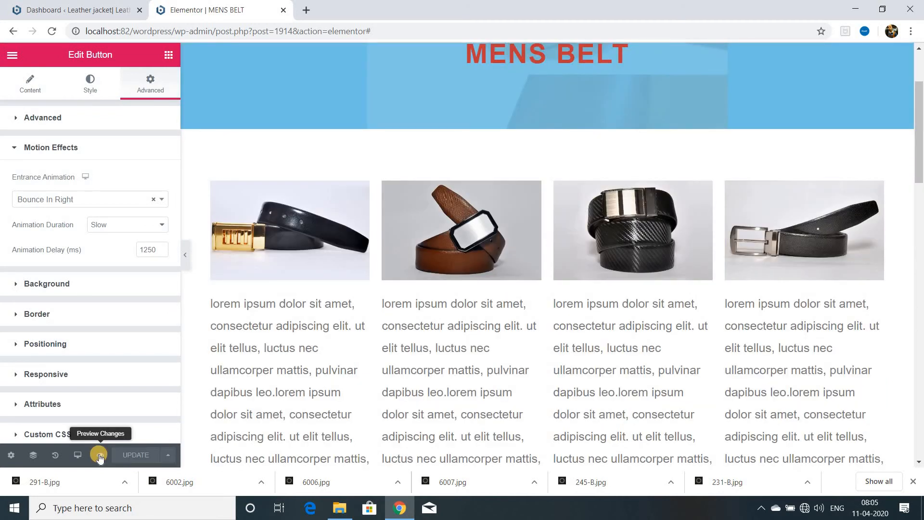
pyautogui.scroll(-3, 356, 400)
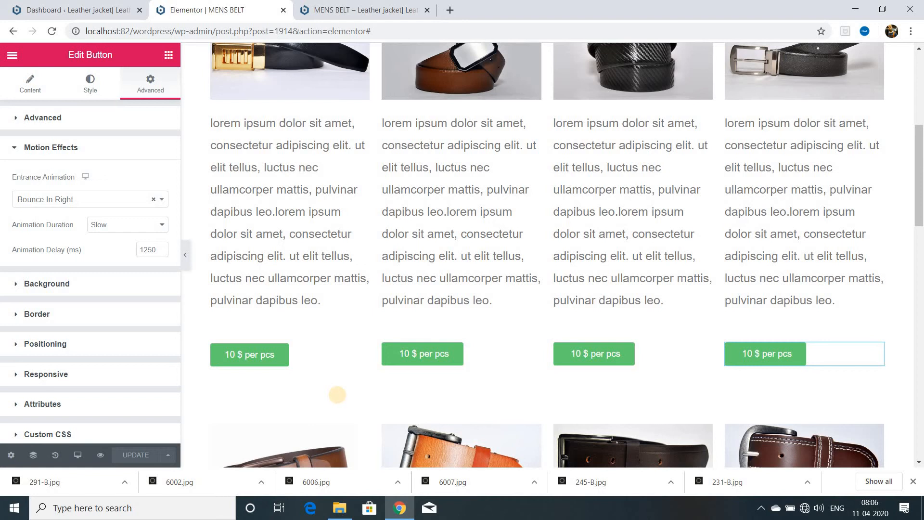
pyautogui.click(77, 454)
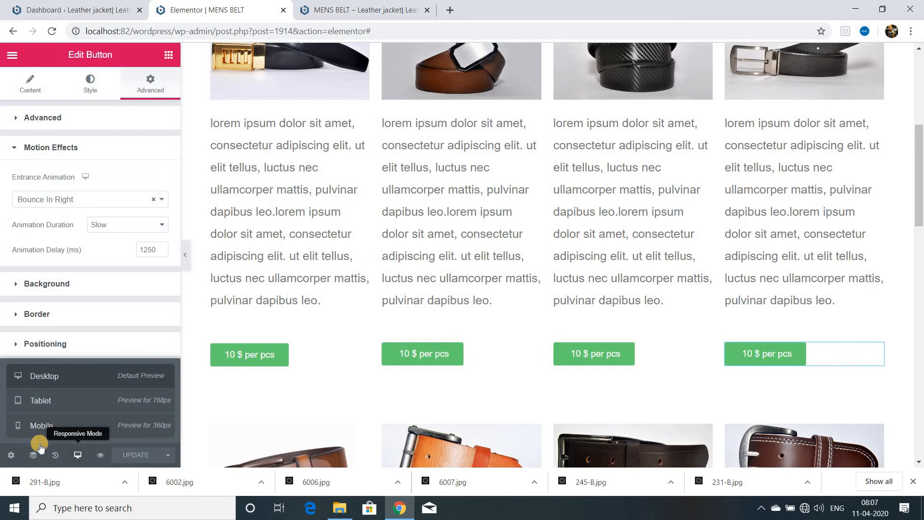
pyautogui.click(55, 426)
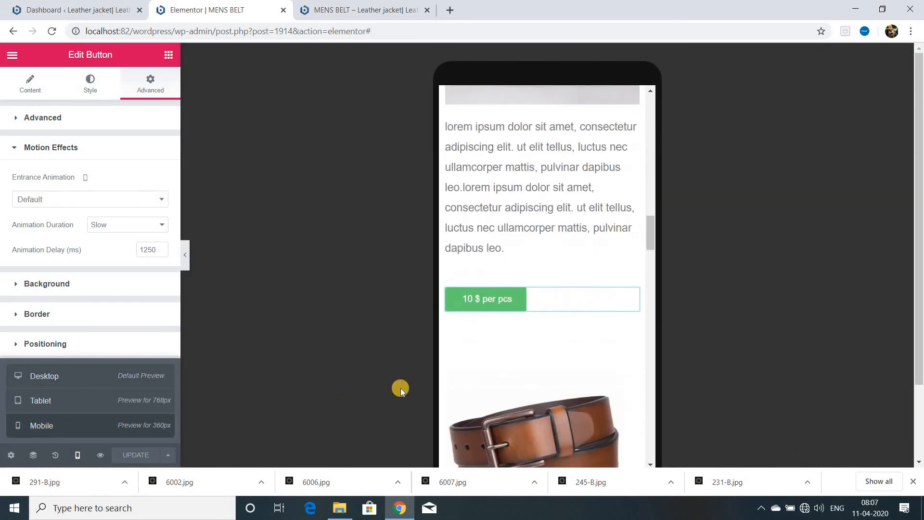
# Expand the site navigation menu in the mobile view and check its page links.
pyautogui.scroll(19, 505, 370)
pyautogui.scroll(5, 517, 355)
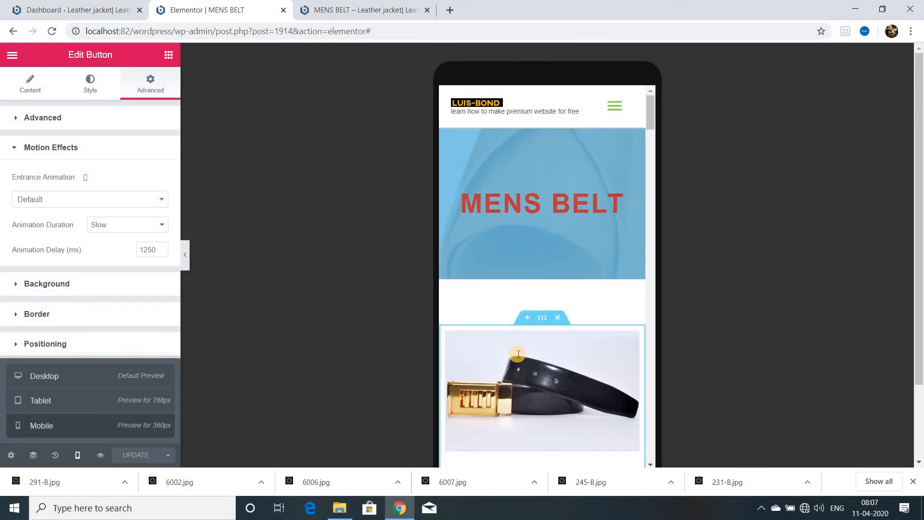
pyautogui.click(613, 111)
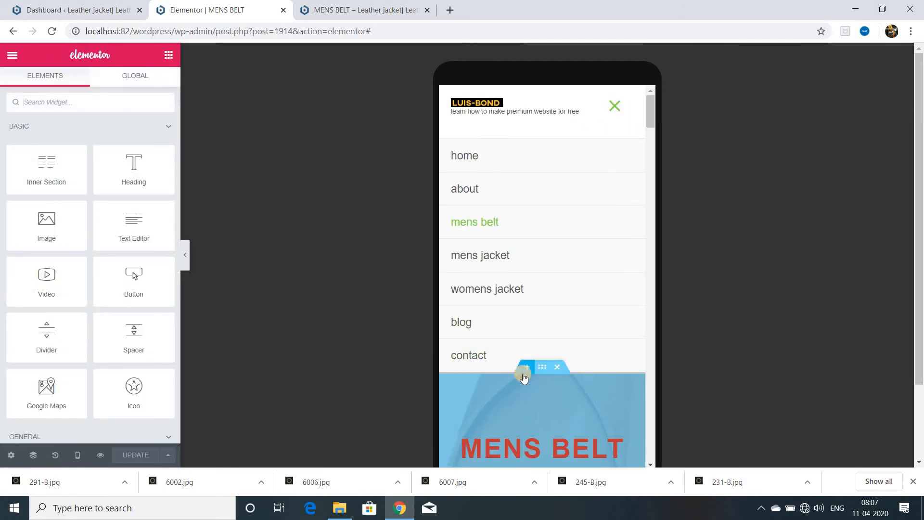
pyautogui.scroll(-5, 529, 337)
# Set the MENS BELT heading's font size to 38 px for the mobile view.
pyautogui.click(536, 153)
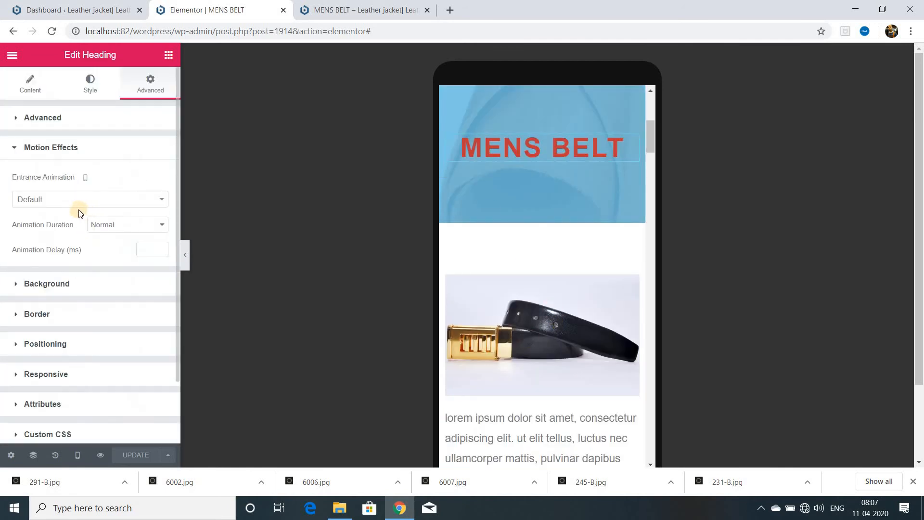
pyautogui.click(90, 84)
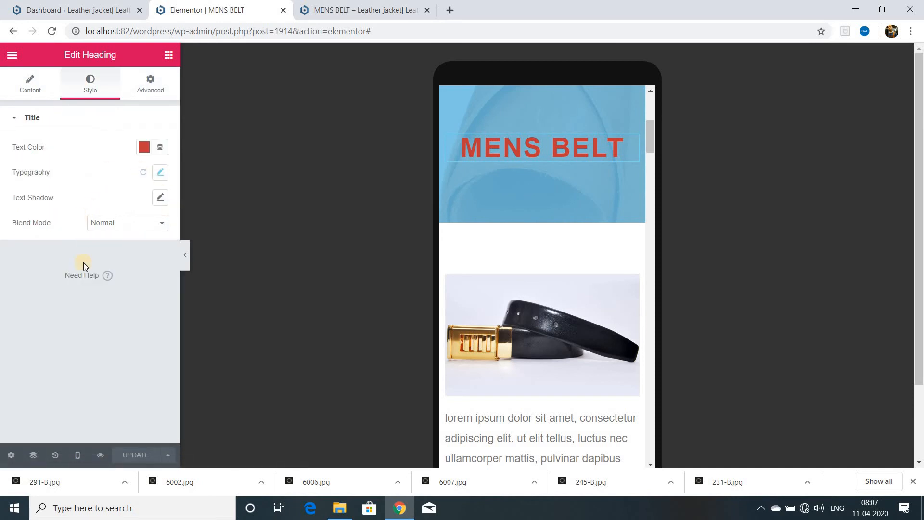
pyautogui.click(160, 173)
pyautogui.moveTo(21, 253); pyautogui.dragTo(31, 254)
# Center-align the third belt's price button in the mobile view.
pyautogui.scroll(-6, 568, 330)
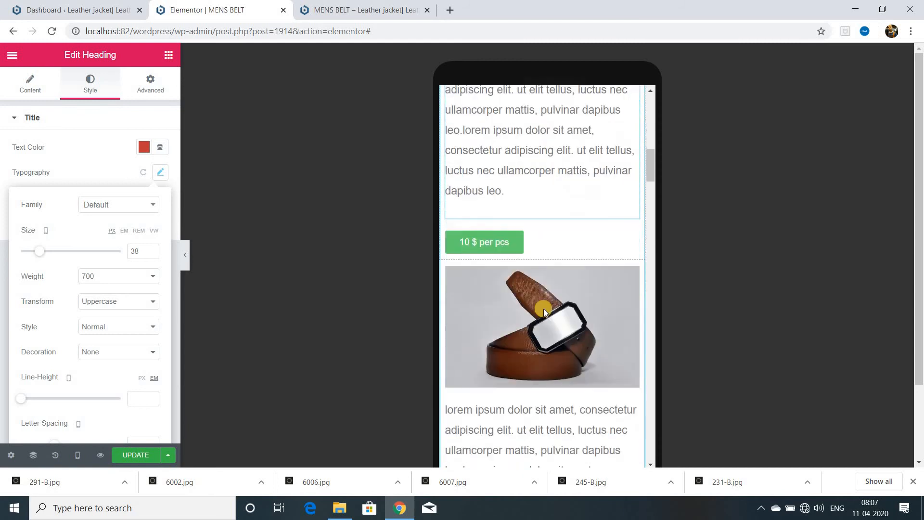
pyautogui.click(544, 308)
pyautogui.click(30, 86)
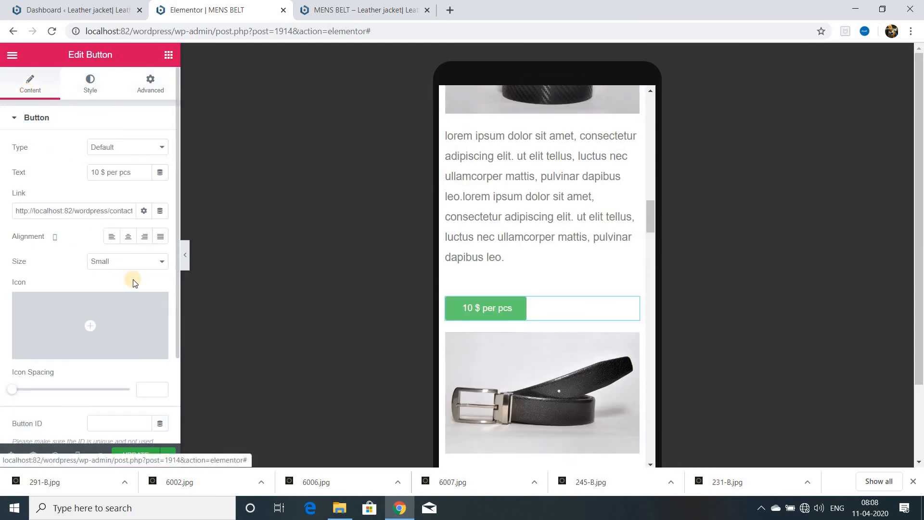
pyautogui.click(127, 237)
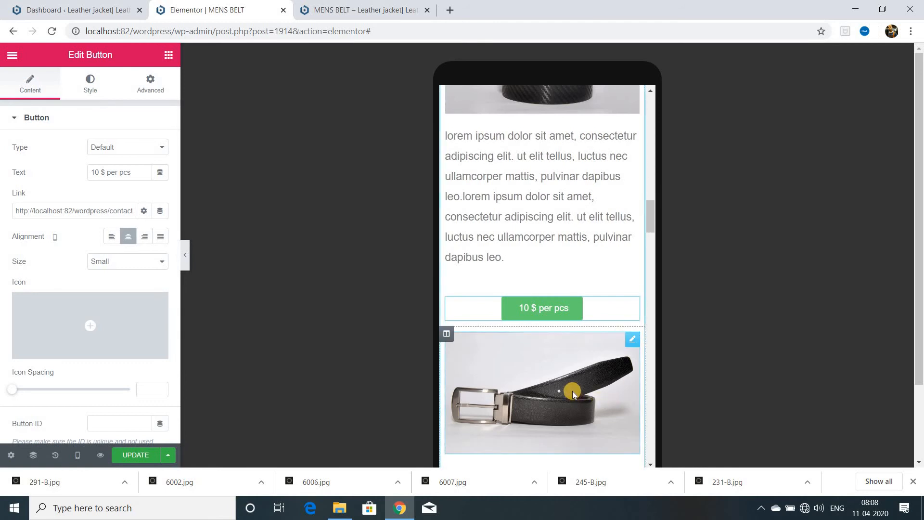
pyautogui.scroll(-4, 572, 391)
pyautogui.scroll(1, 573, 382)
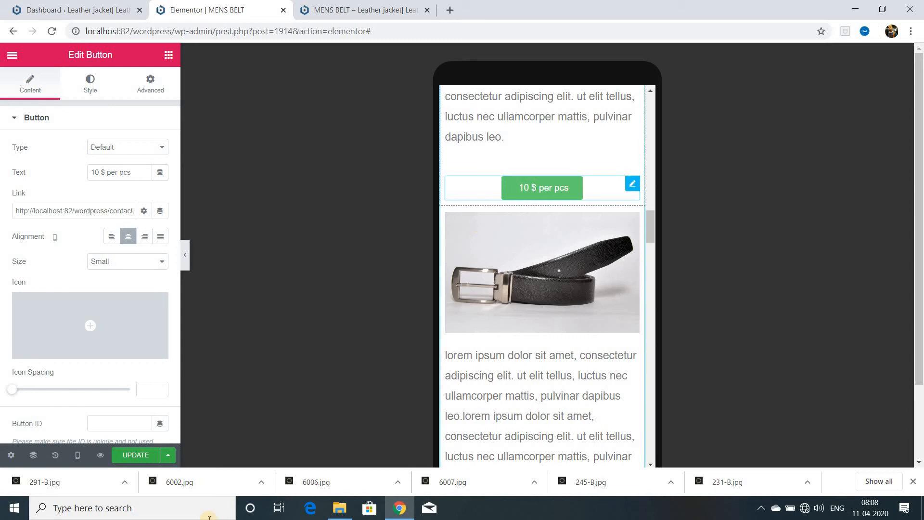
# Set the third belt's price button margins to 0 with unlinked values, and center-align the fourth belt's price button.
pyautogui.click(152, 91)
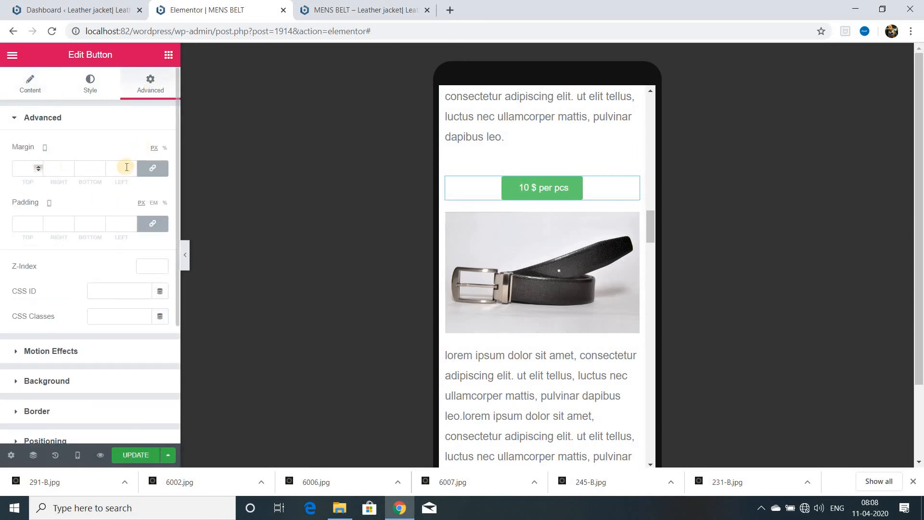
pyautogui.click(152, 168)
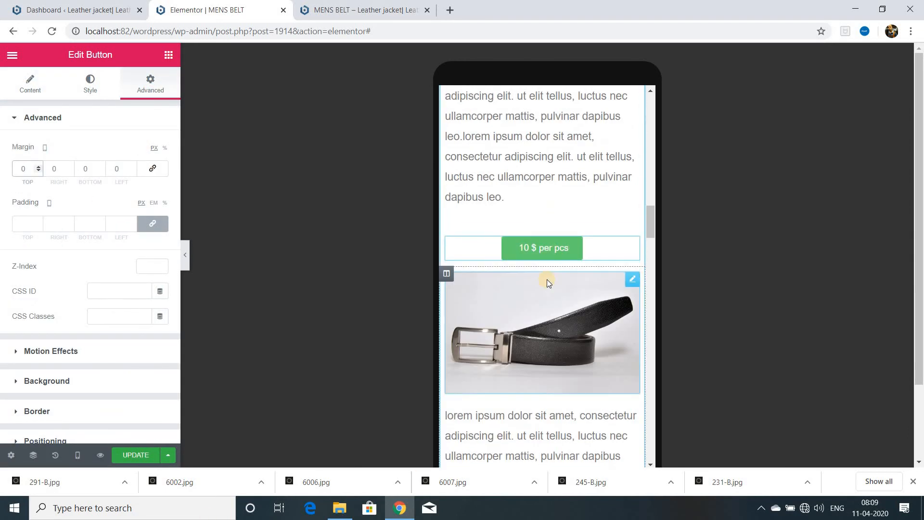
pyautogui.scroll(-3, 547, 279)
pyautogui.click(51, 351)
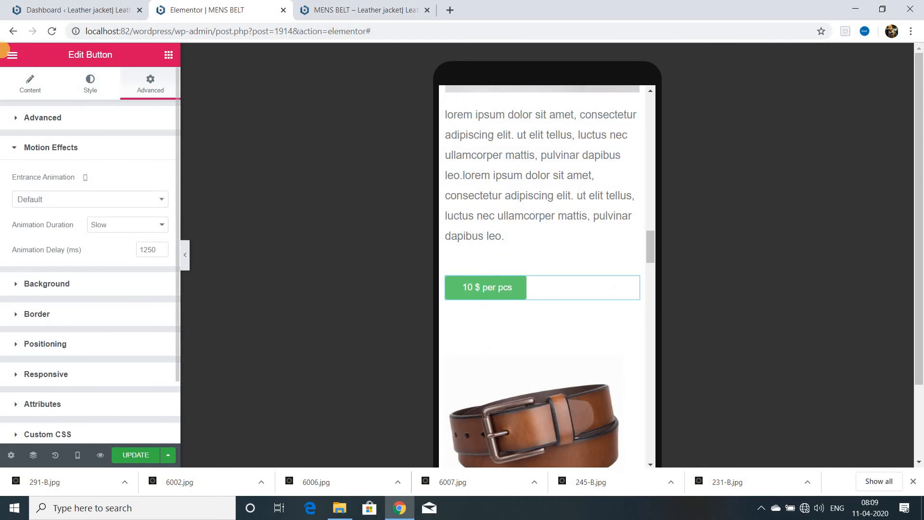
pyautogui.click(30, 84)
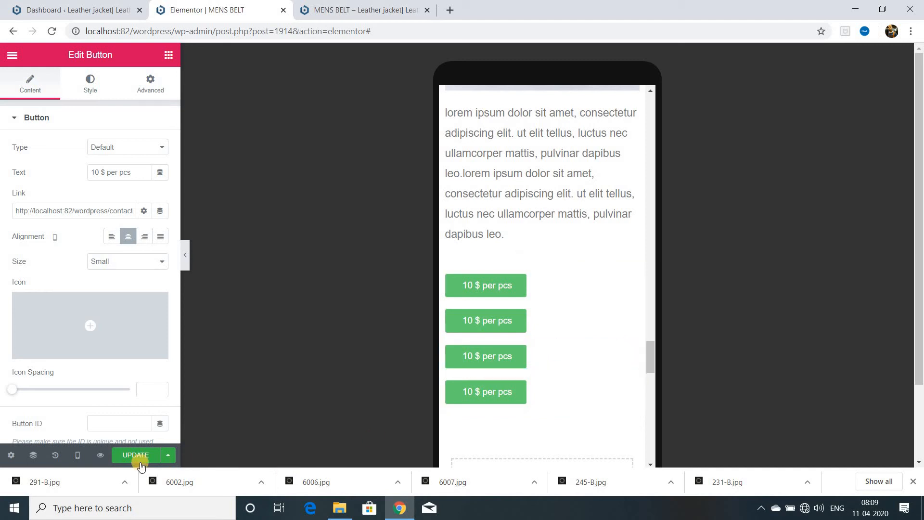
# Revert the page to an earlier button alignment edit from the edit history.
pyautogui.click(54, 455)
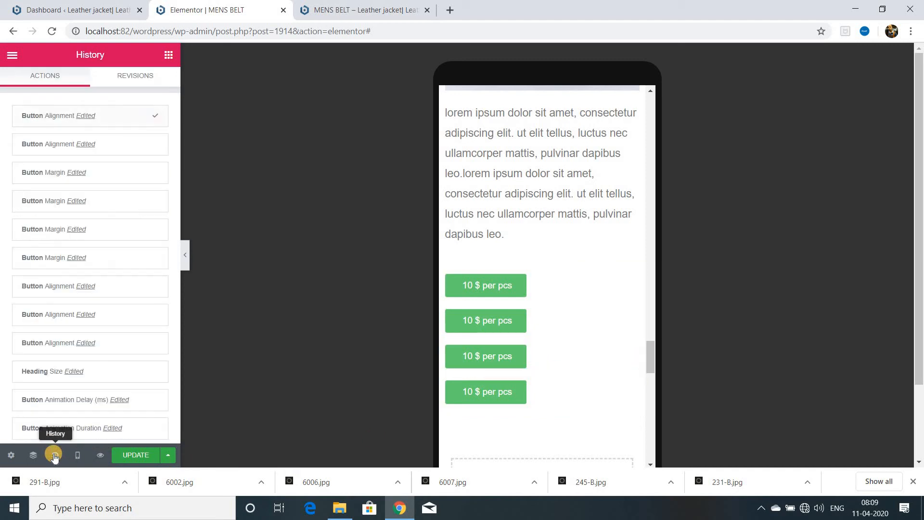
pyautogui.click(90, 229)
pyautogui.scroll(-4, 529, 332)
pyautogui.scroll(-6, 529, 332)
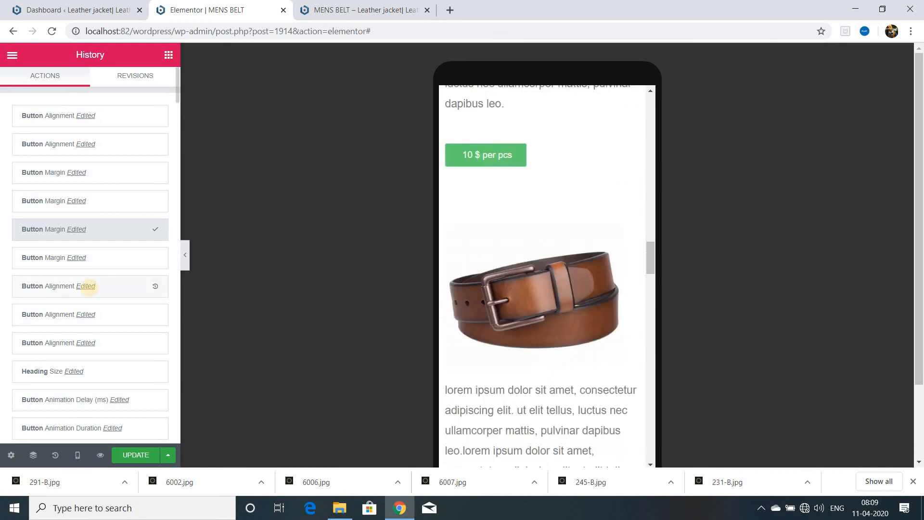
pyautogui.click(90, 287)
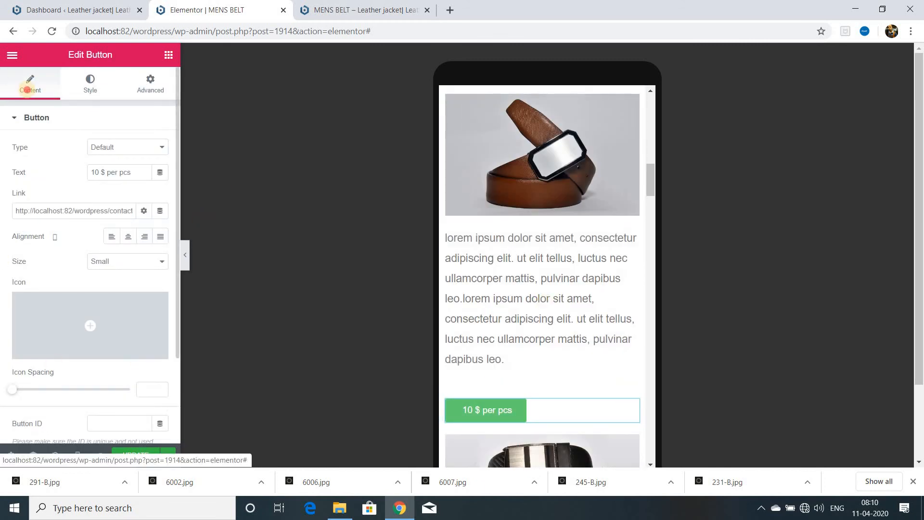
# Center-align the price buttons of the second and third belts in the mobile view.
pyautogui.click(128, 236)
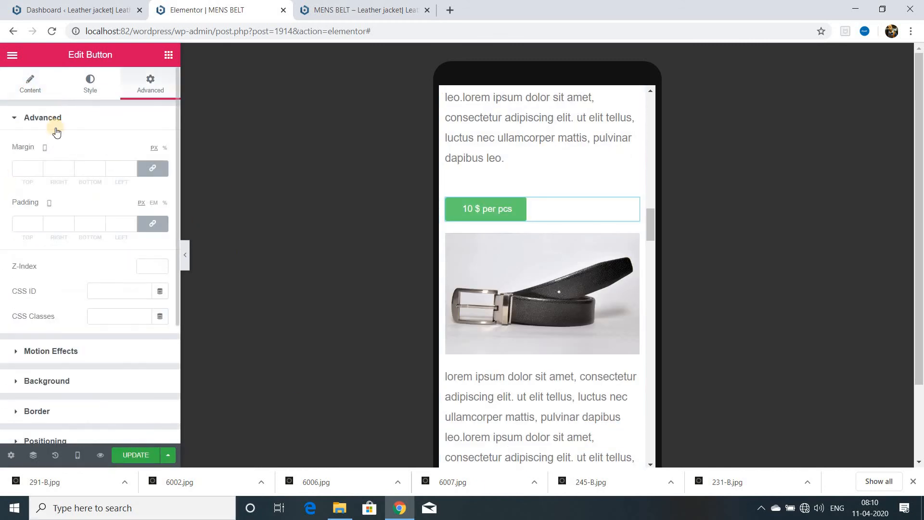
pyautogui.click(29, 86)
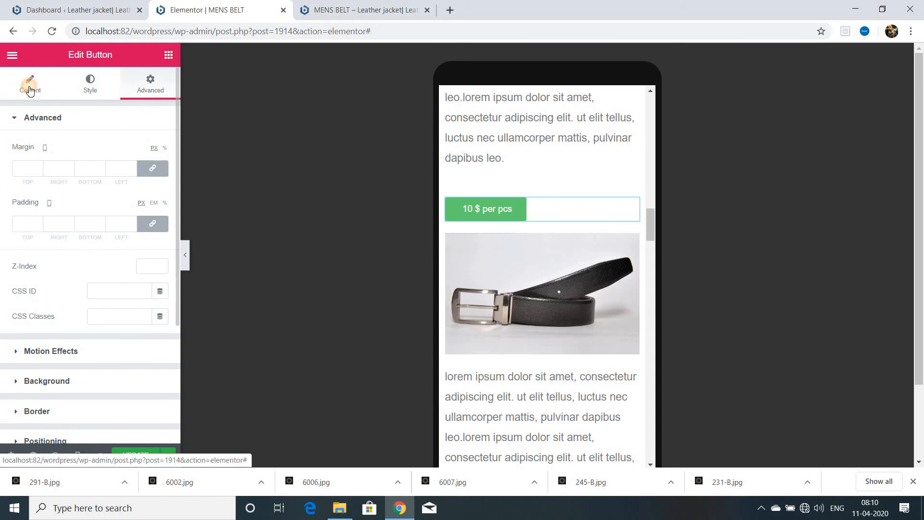
pyautogui.click(128, 236)
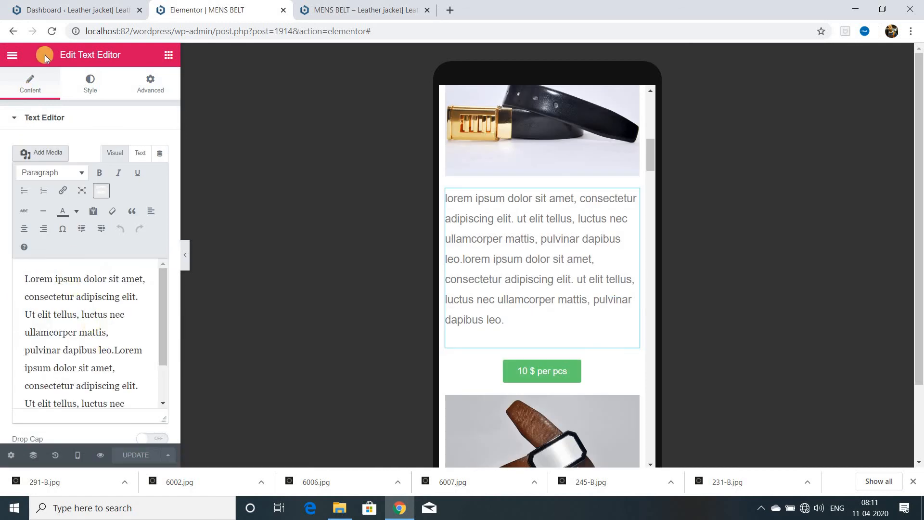
# Switch the editor's responsive view to Desktop and from there to Tablet (768px).
pyautogui.click(91, 92)
pyautogui.click(78, 455)
pyautogui.click(44, 375)
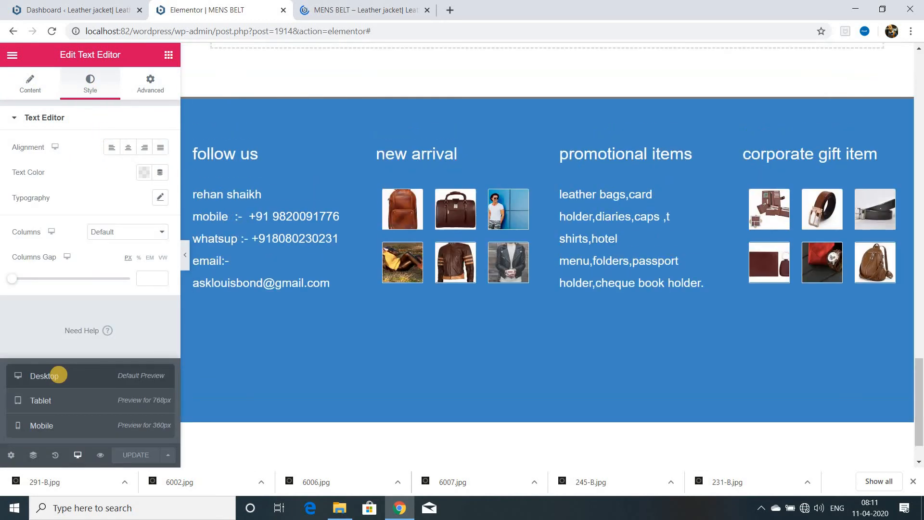
pyautogui.click(43, 401)
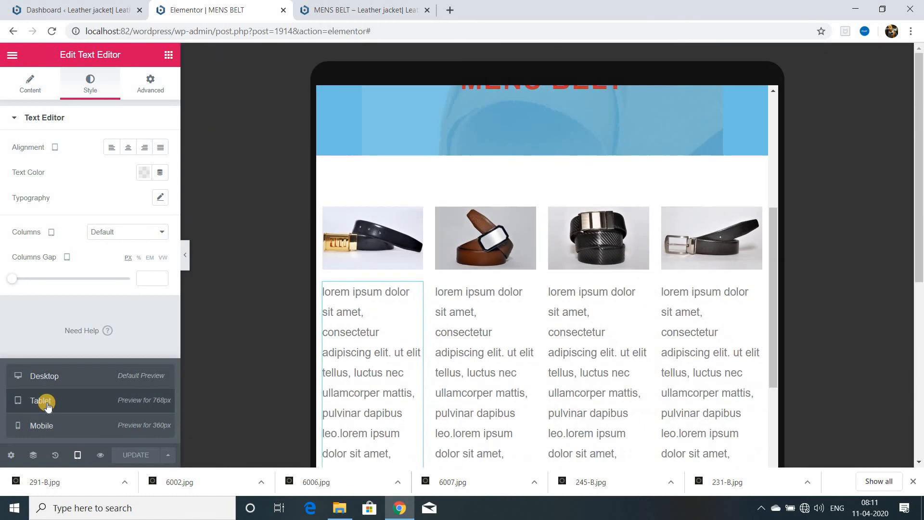
# Examine the expanded navigation menu, the heading banner and the four-column belt row in the tablet view.
pyautogui.scroll(8, 547, 374)
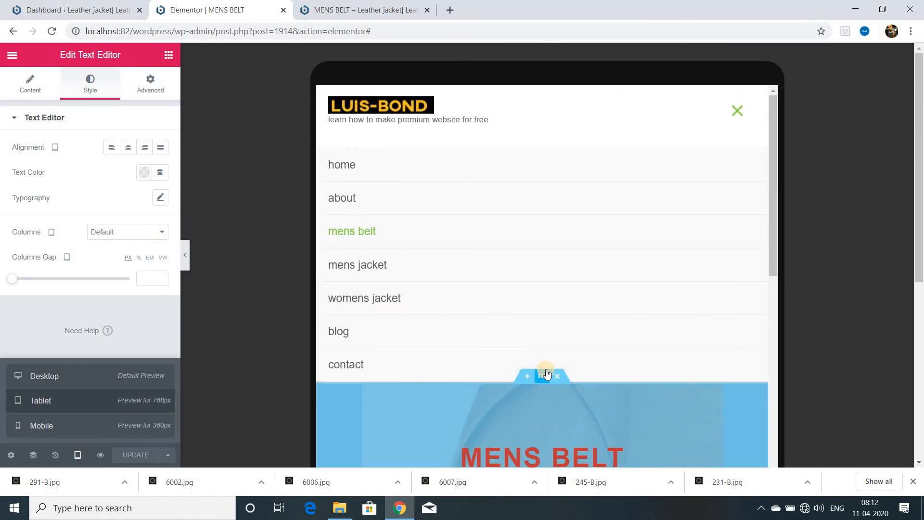
pyautogui.scroll(-4, 516, 367)
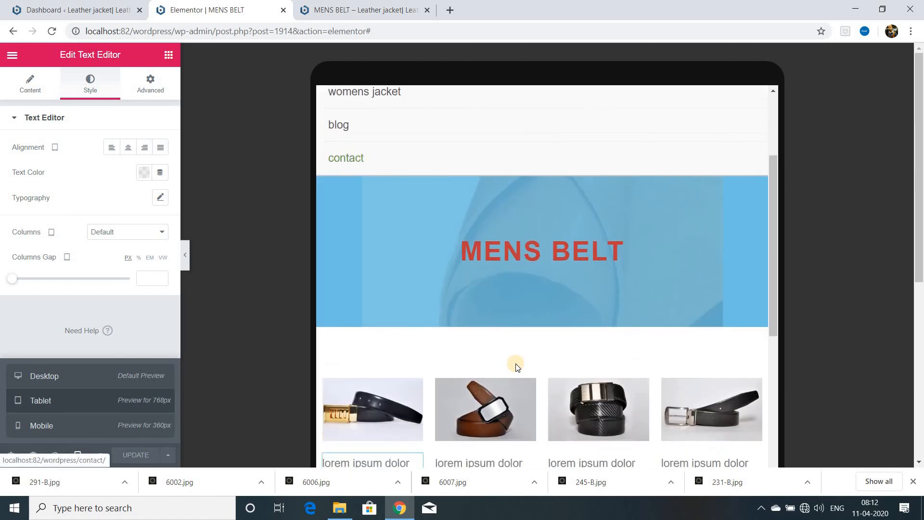
pyautogui.scroll(-10, 516, 367)
pyautogui.scroll(8, 515, 367)
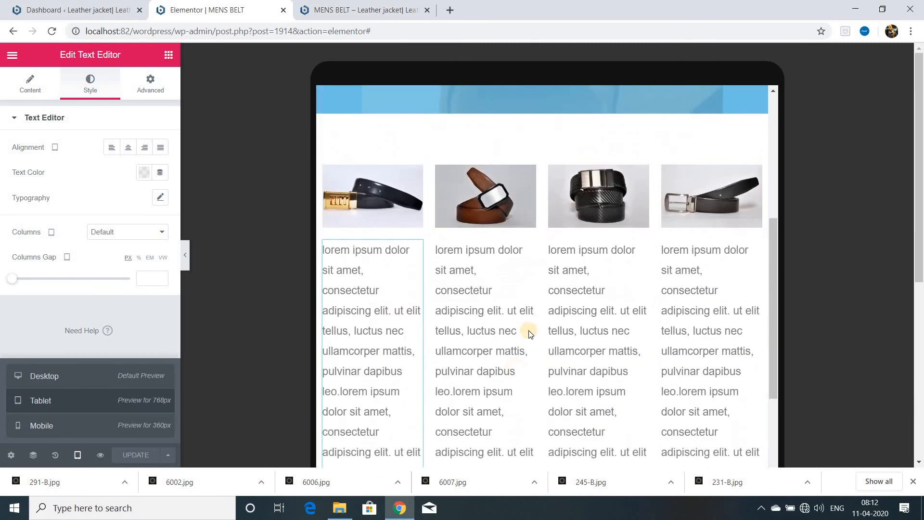
pyautogui.scroll(6, 529, 333)
pyautogui.scroll(-1, 534, 362)
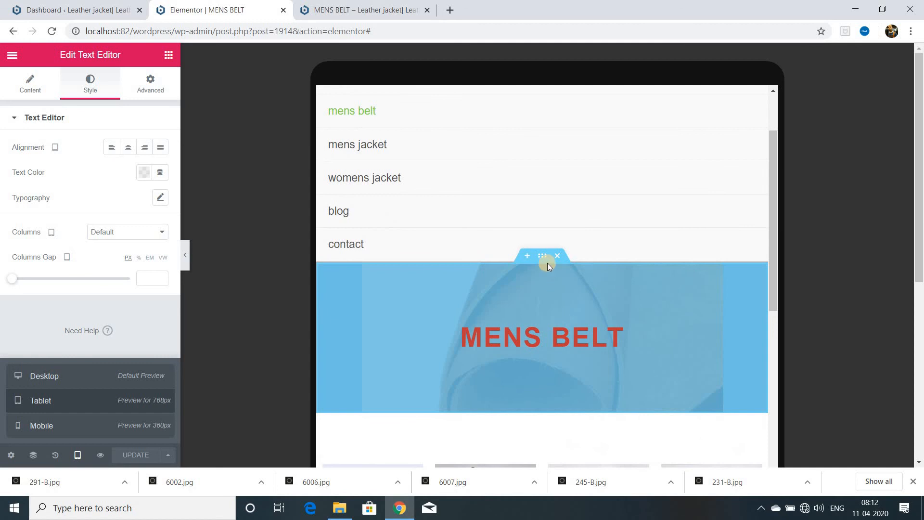
# Enlarge the MENS BELT heading's font size for the tablet view through its typography settings.
pyautogui.click(752, 330)
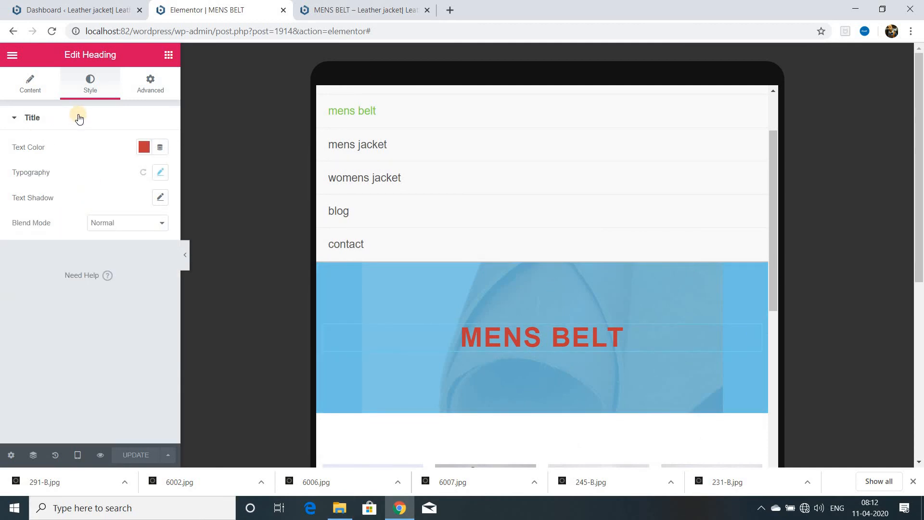
pyautogui.click(160, 172)
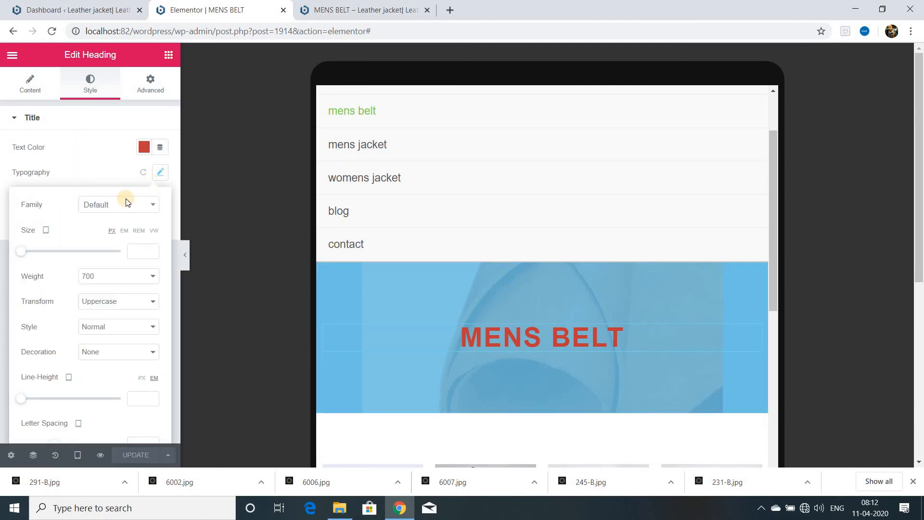
pyautogui.click(545, 410)
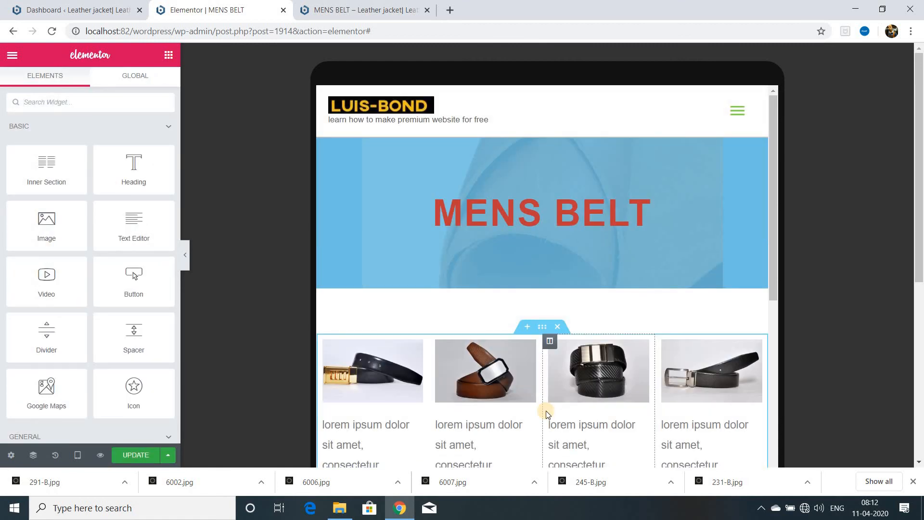
# Update the page and open its preview in a separate tab.
pyautogui.scroll(-4, 546, 411)
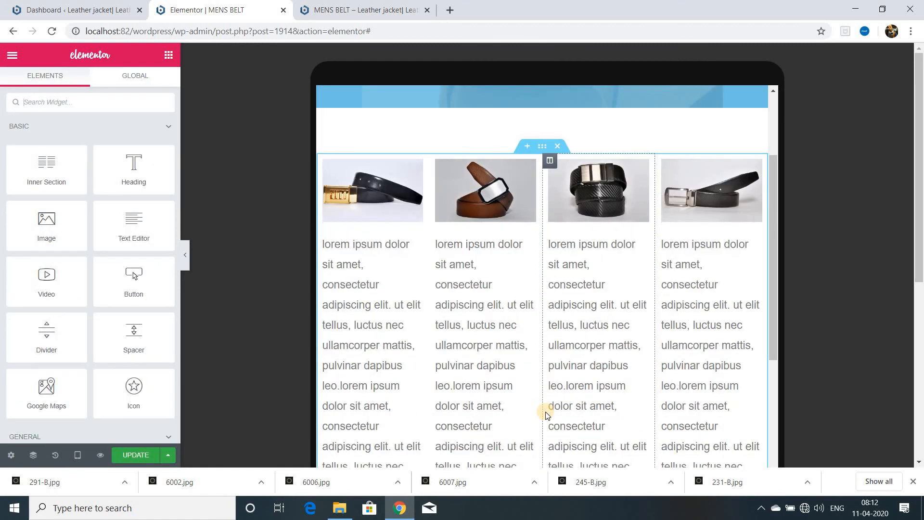
pyautogui.scroll(-6, 546, 414)
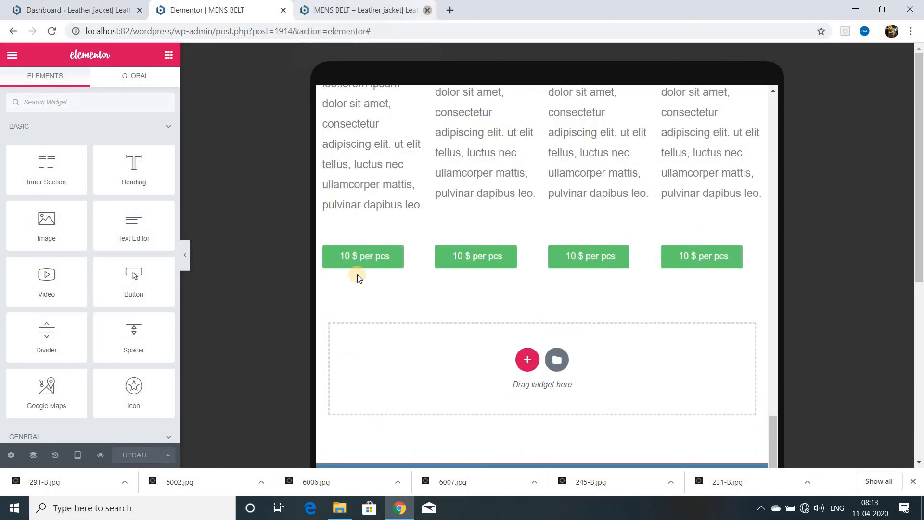
pyautogui.click(100, 455)
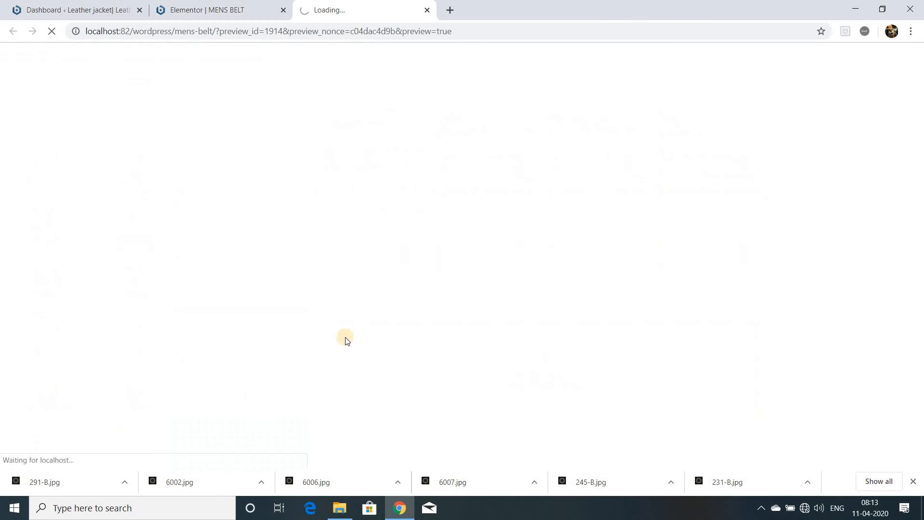